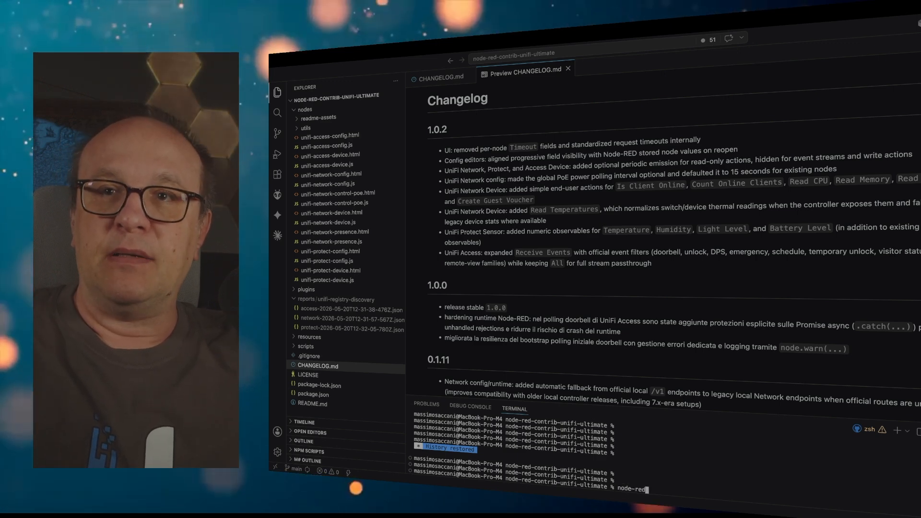
# Start Node-RED from the terminal with node-red unifi, and reload its flow editor in the browser.
pyautogui.write('de-red')
pyautogui.press('Return')
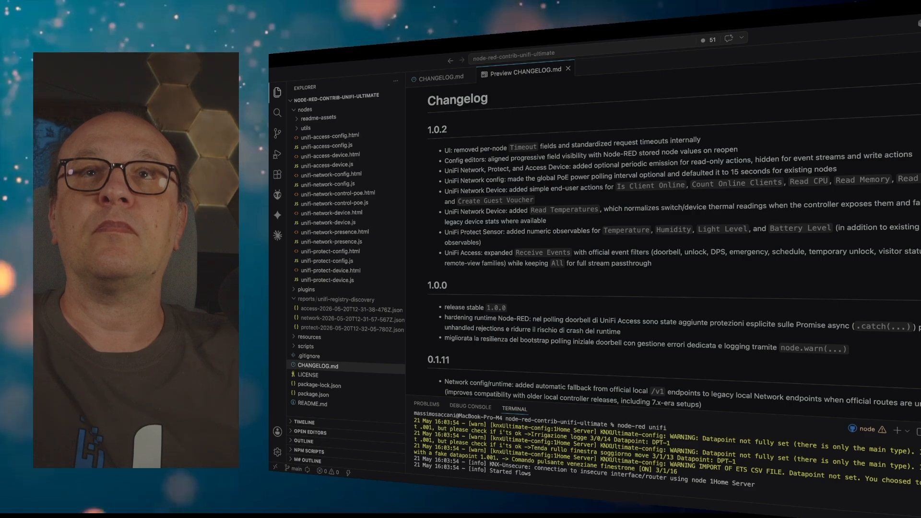
pyautogui.hotkey('ctrl', 'Right')
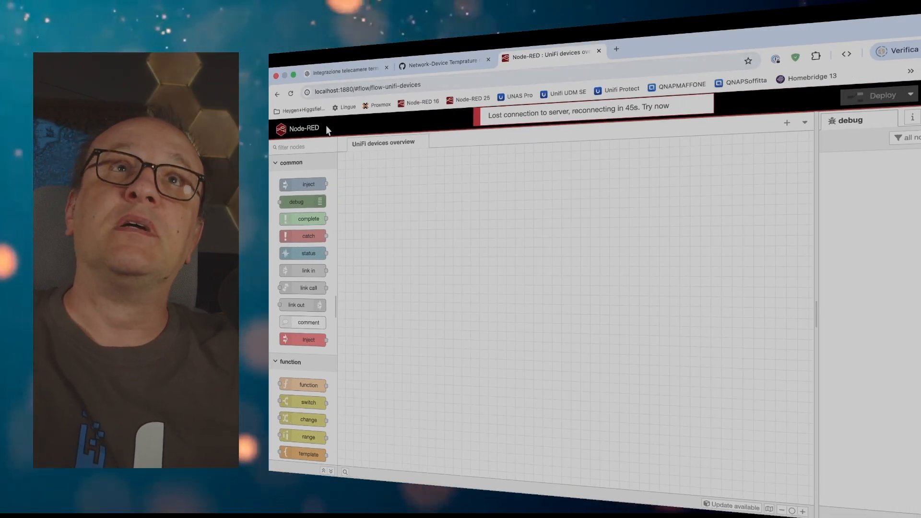
pyautogui.click(293, 95)
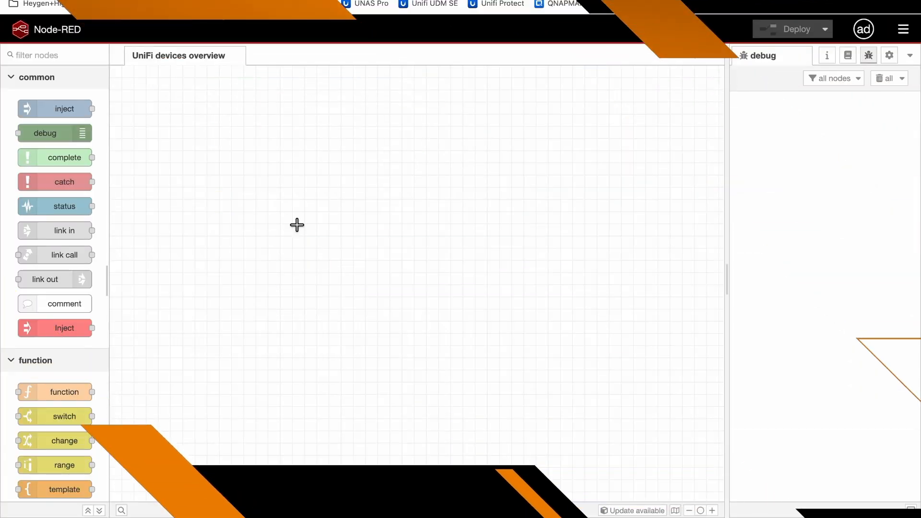
# Filter the palette for unifi, add a NETWORK node to the UniFi devices overview flow and open it for editing.
pyautogui.click(40, 51)
pyautogui.write('unifi')
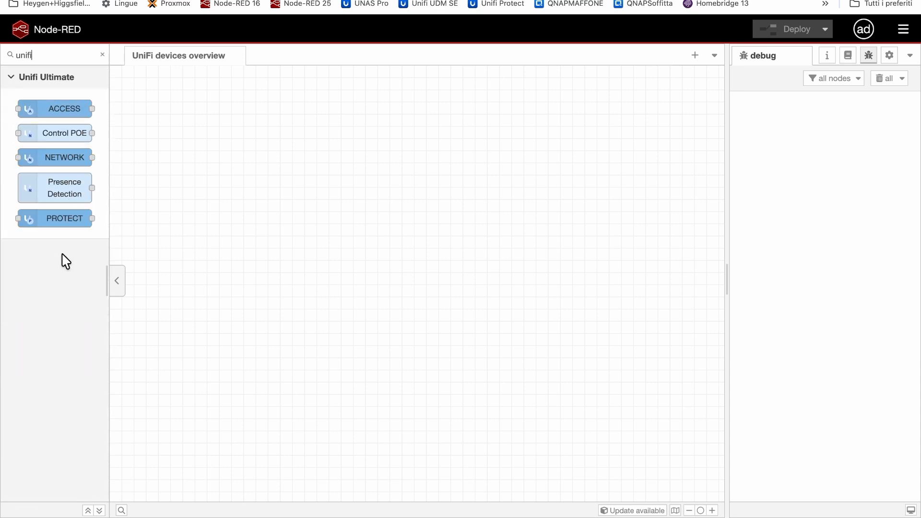
pyautogui.moveTo(39, 149); pyautogui.dragTo(302, 184)
pyautogui.doubleClick(303, 193)
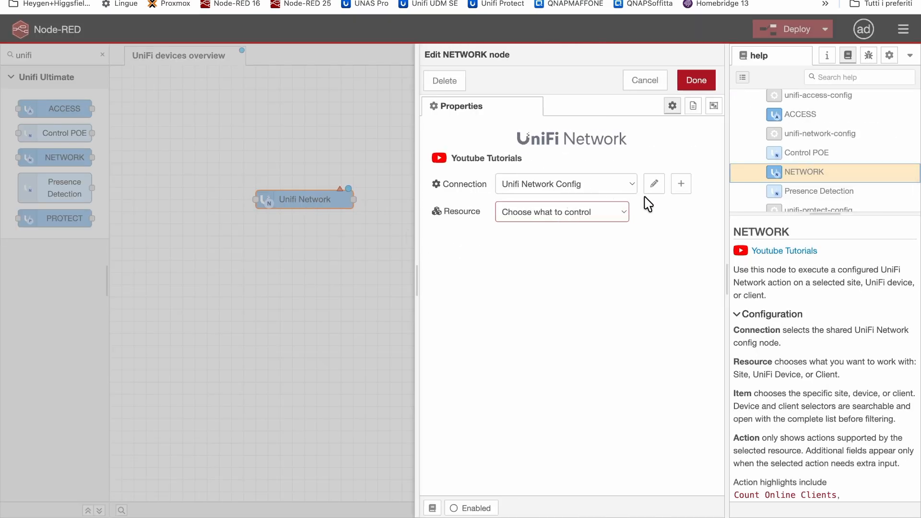
# Review the controller address and API key settings of the Unifi Network Config connection, and return to the NETWORK node without saving.
pyautogui.click(654, 185)
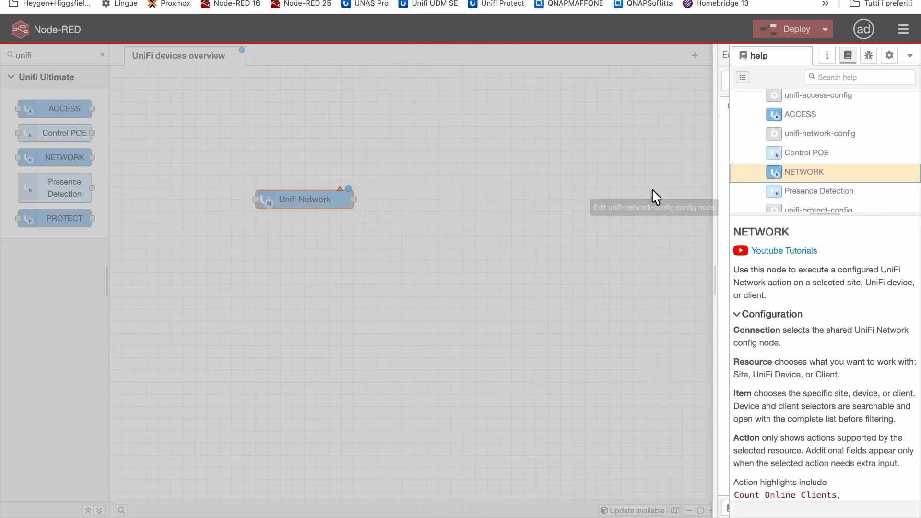
pyautogui.moveTo(567, 179); pyautogui.dragTo(500, 183)
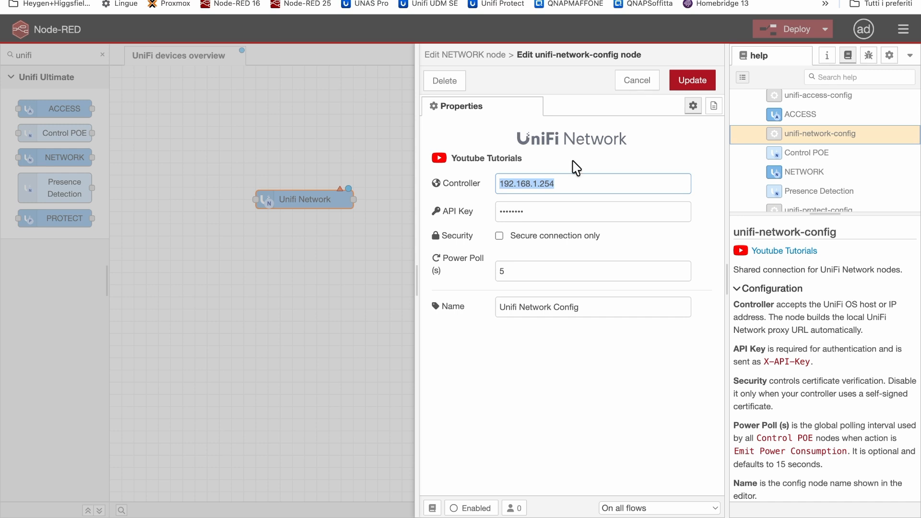
pyautogui.moveTo(449, 214); pyautogui.dragTo(468, 219)
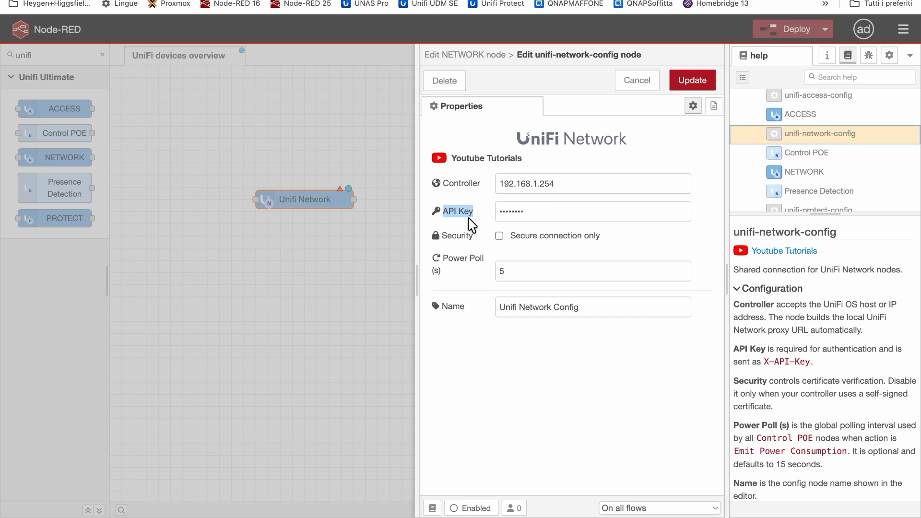
pyautogui.click(641, 86)
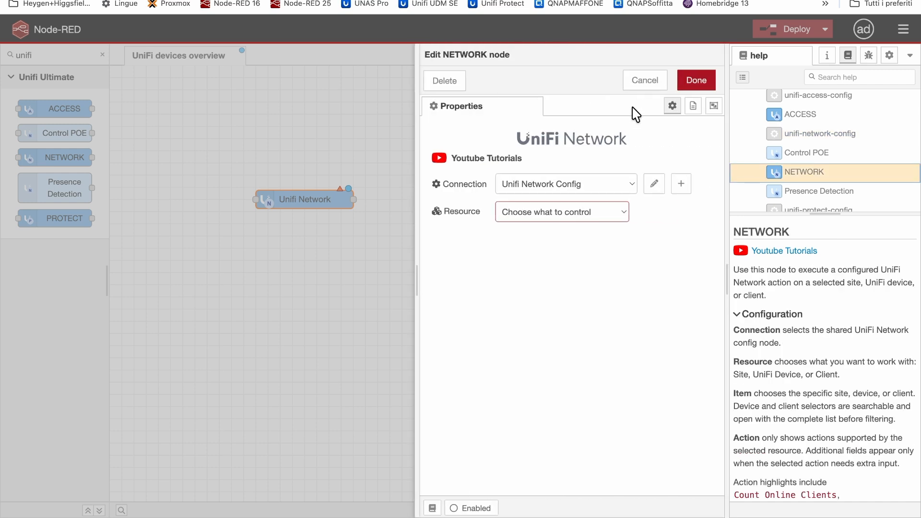
# Set the node's resource to UniFi Device and its item to Sala tecnica 10Gb [USW EnterpriseXG 24].
pyautogui.click(591, 217)
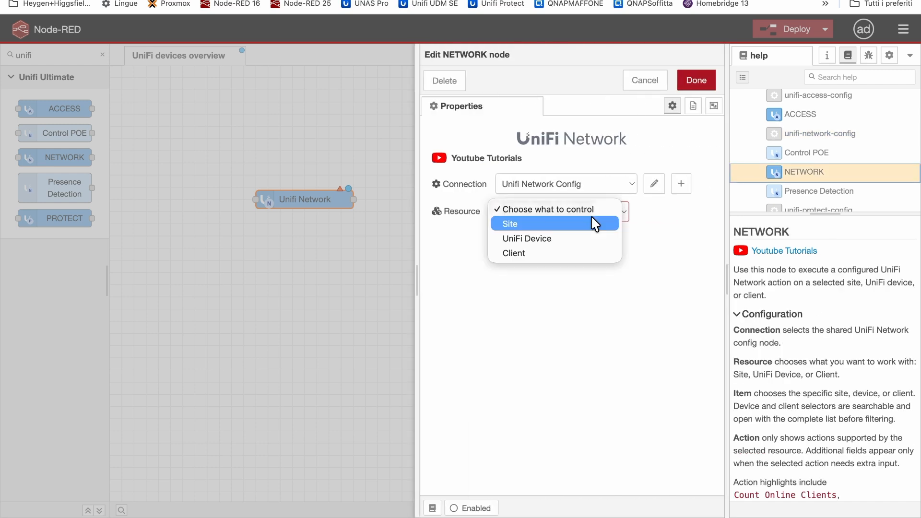
pyautogui.click(578, 238)
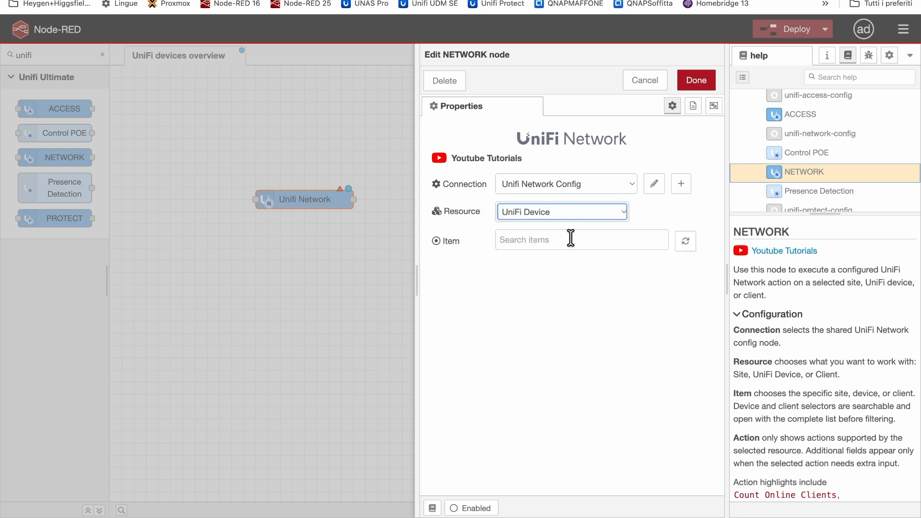
pyautogui.click(569, 240)
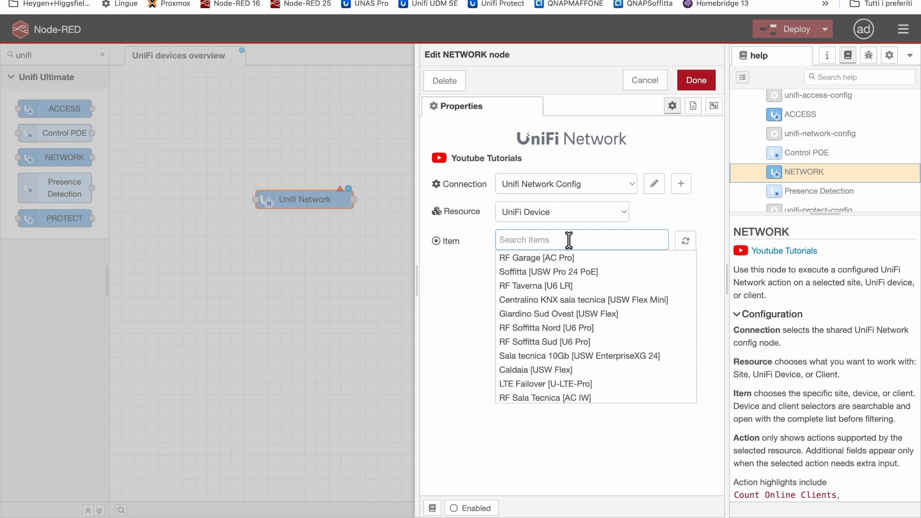
pyautogui.write('10g')
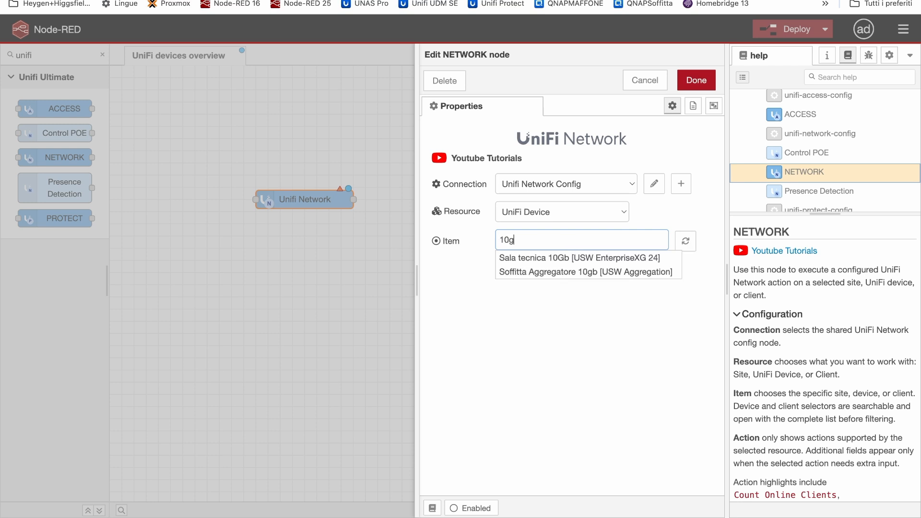
pyautogui.click(565, 258)
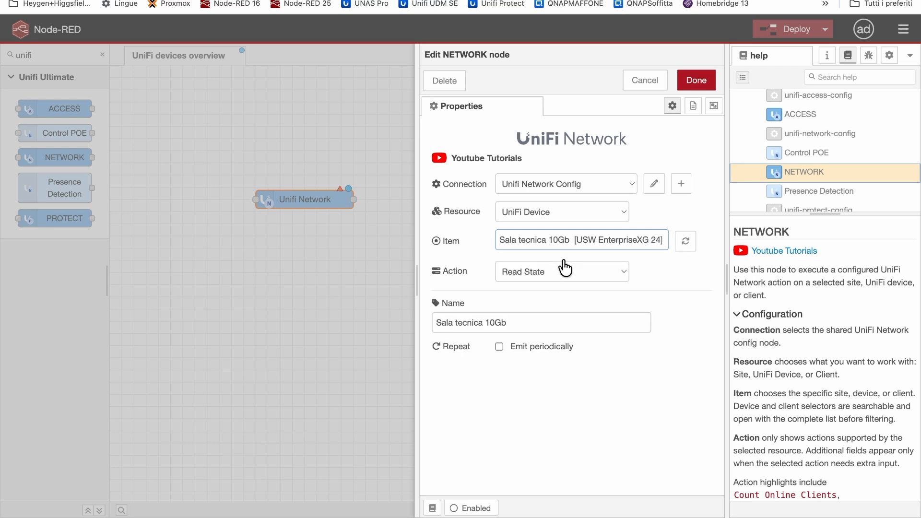
# Set the action to Read Temperatures with periodic emission every 10 seconds, and save the NETWORK node.
pyautogui.click(561, 271)
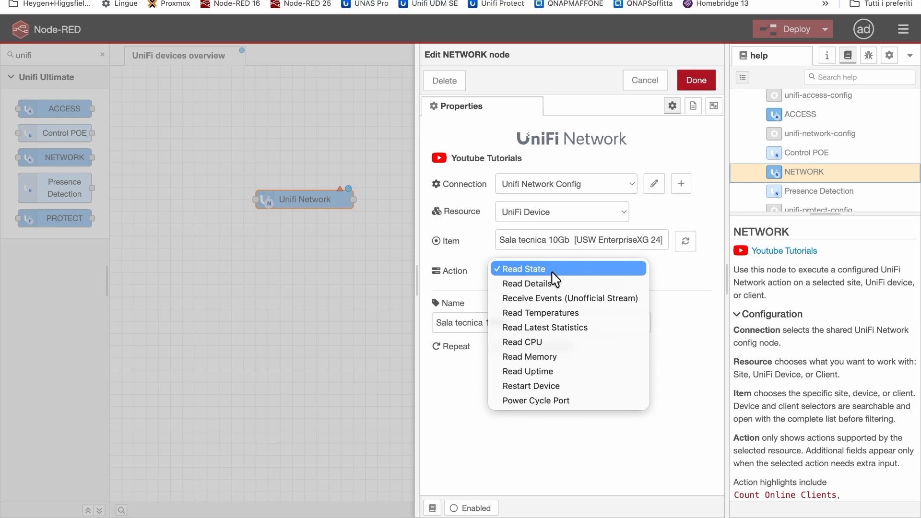
pyautogui.click(578, 315)
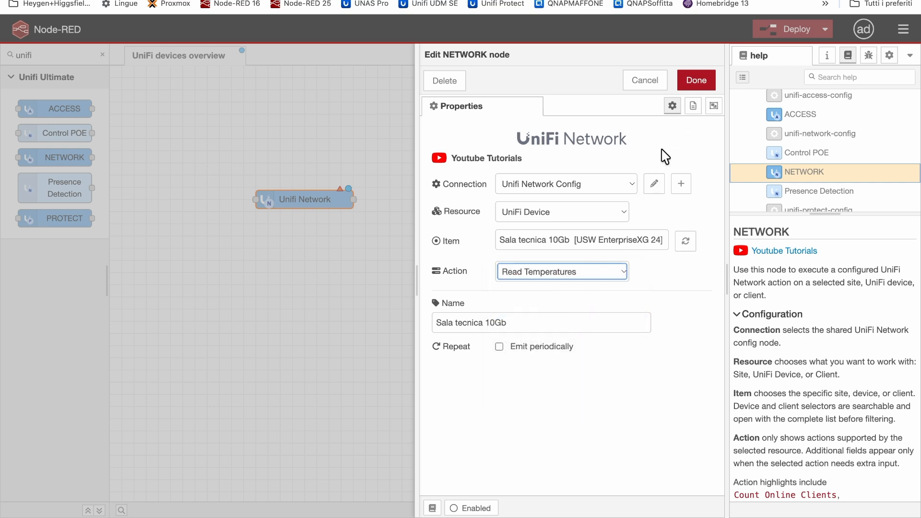
pyautogui.click(499, 346)
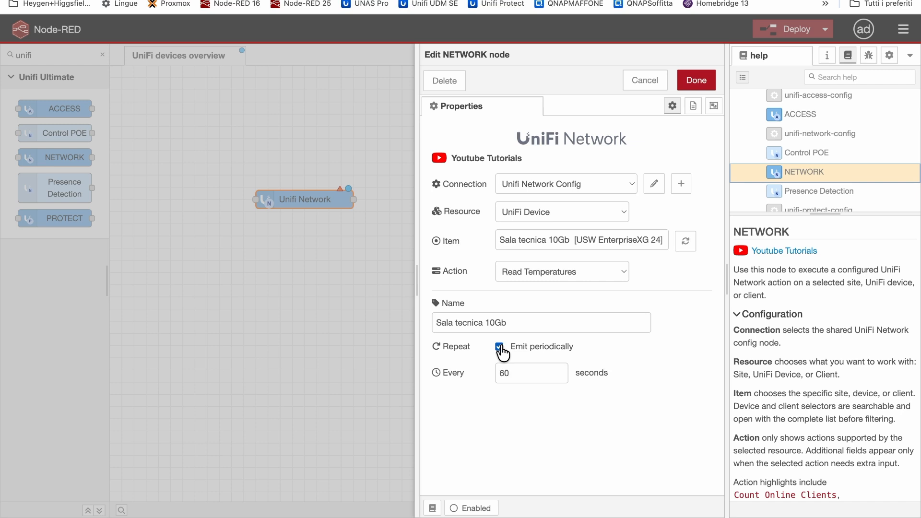
pyautogui.click(506, 373)
pyautogui.moveTo(512, 376); pyautogui.dragTo(496, 377)
pyautogui.write('10')
pyautogui.click(692, 86)
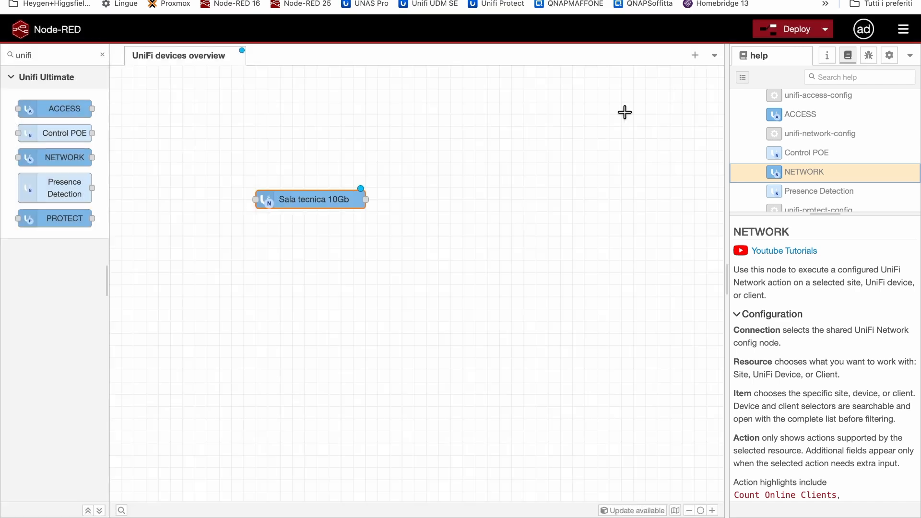
# Add a debug node beside the Sala tecnica 10Gb node and wire that node's output to it.
pyautogui.moveTo(315, 201); pyautogui.dragTo(325, 199)
pyautogui.click(103, 55)
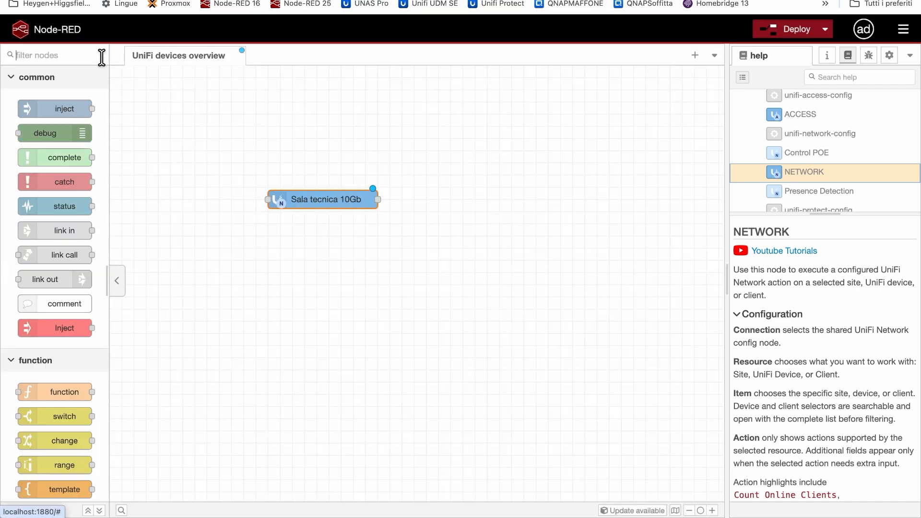
pyautogui.moveTo(58, 128); pyautogui.dragTo(456, 196)
pyautogui.moveTo(378, 199); pyautogui.dragTo(401, 199)
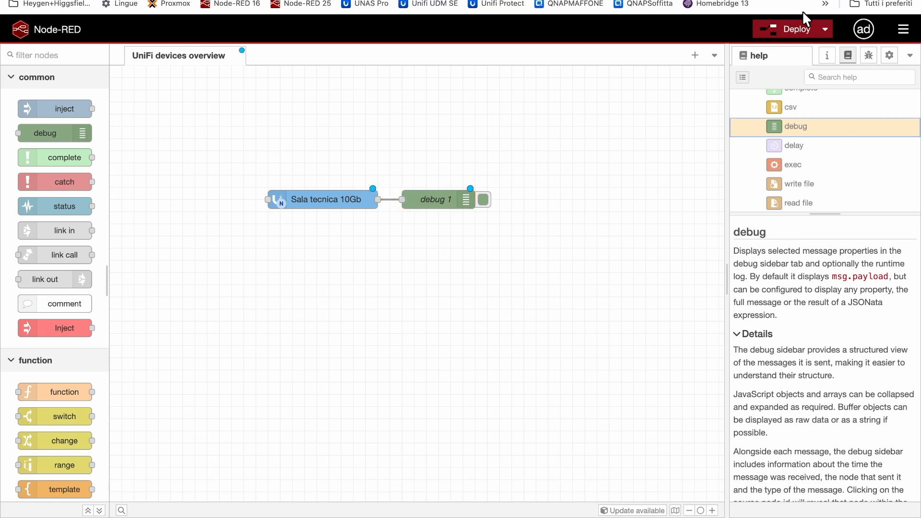
# Deploy the flow and check the temperature reading in the debug messages and the node's status.
pyautogui.click(797, 30)
pyautogui.click(575, 73)
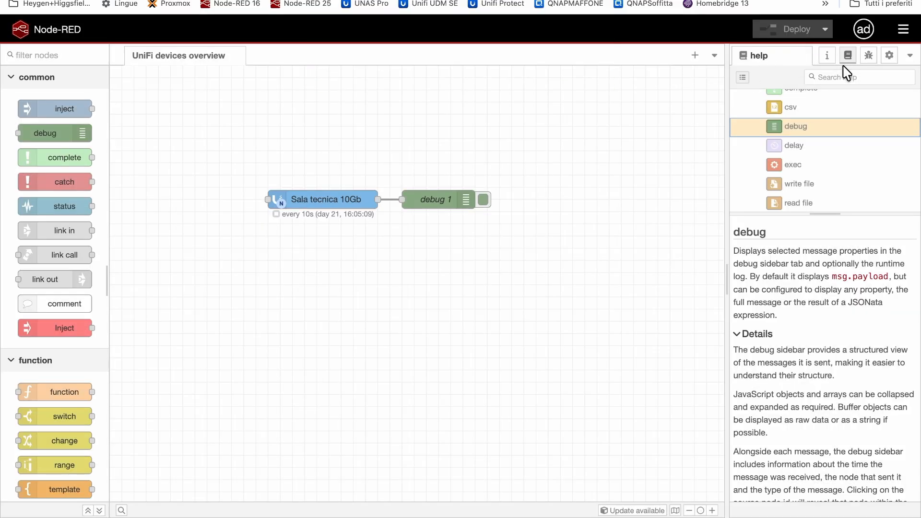
pyautogui.click(868, 56)
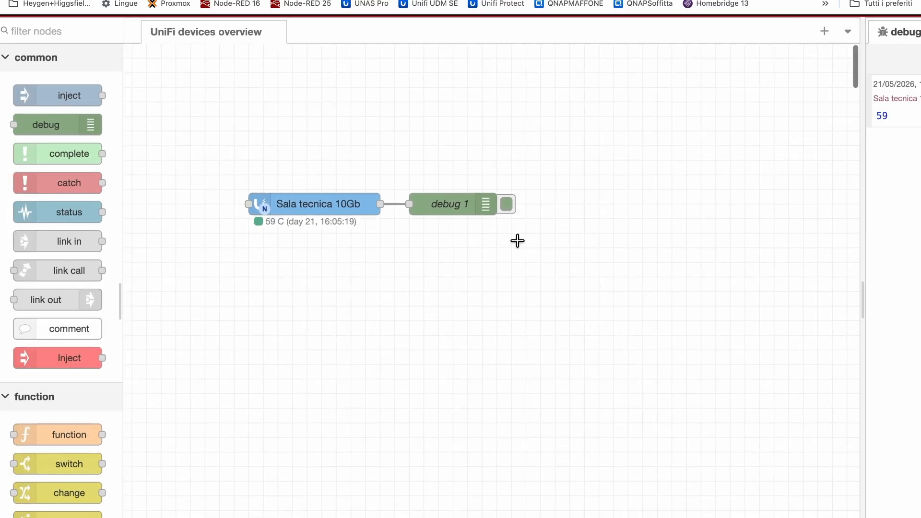
pyautogui.hscroll(5, 517, 241)
pyautogui.hscroll(-4, 517, 241)
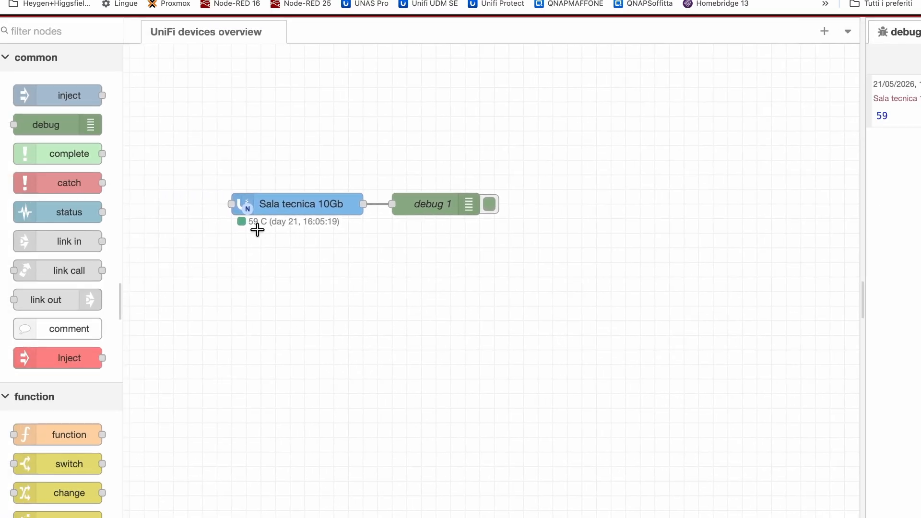
pyautogui.scroll(-3, 222, 263)
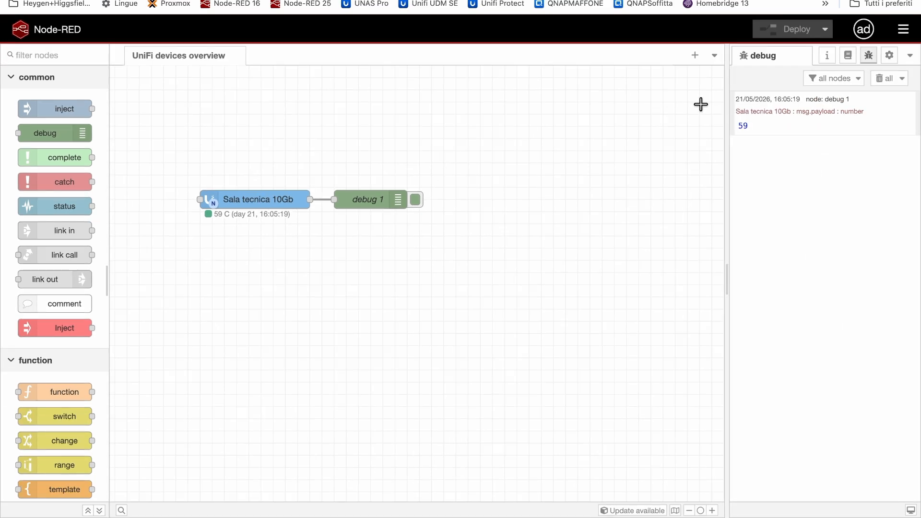
# Set the debug node's output to complete msg object and save it.
pyautogui.doubleClick(378, 201)
pyautogui.click(512, 142)
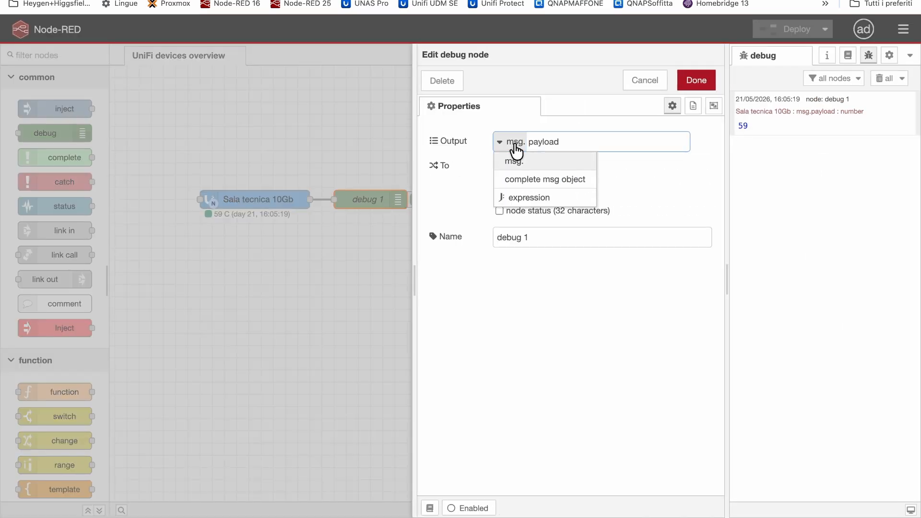
pyautogui.click(525, 181)
pyautogui.click(694, 84)
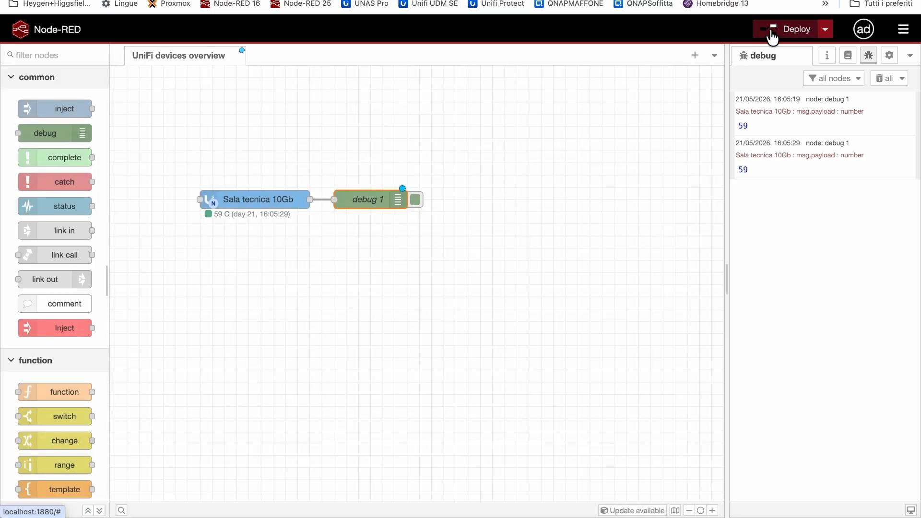
# Redeploy the flow and clear all existing debug messages.
pyautogui.click(772, 29)
pyautogui.click(577, 74)
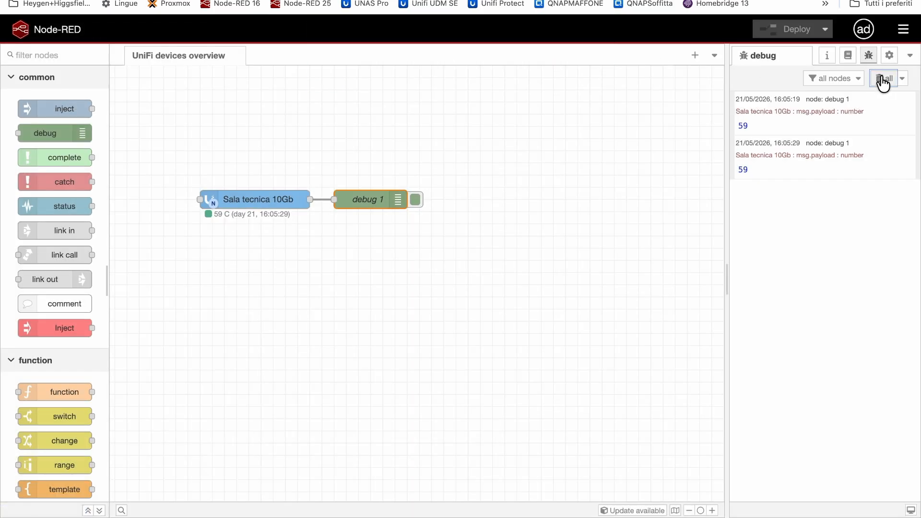
pyautogui.click(881, 79)
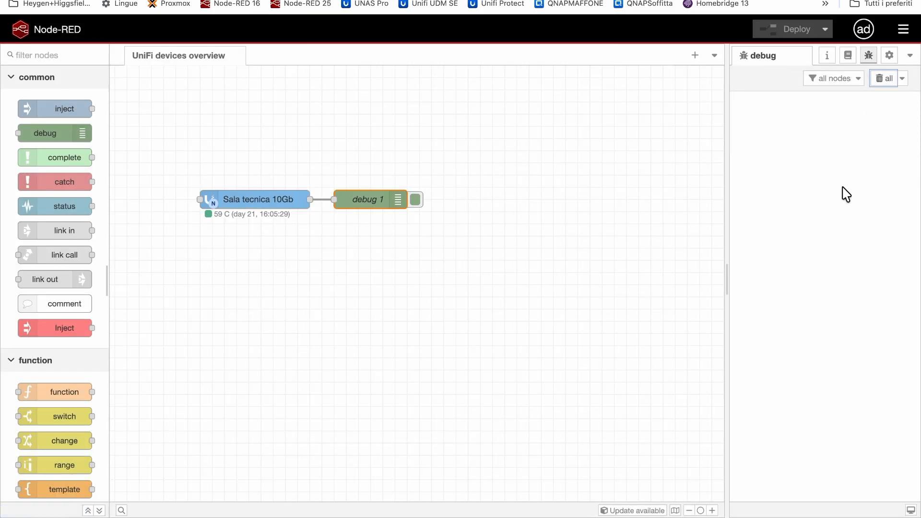
# Examine the new debug message by expanding its details and temperature objects, including temperatureC and maxTemperatureC.
pyautogui.scroll(5, 843, 188)
pyautogui.scroll(-3, 843, 188)
pyautogui.hscroll(1, 843, 188)
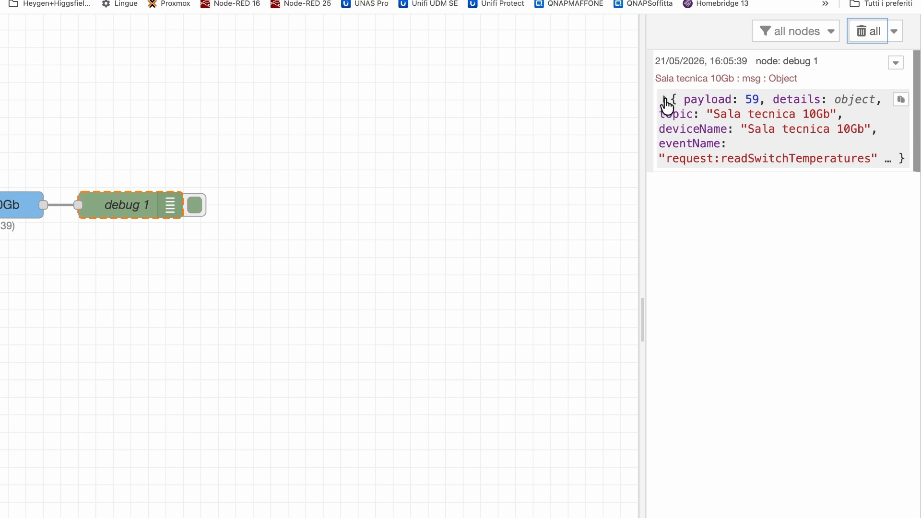
pyautogui.click(665, 101)
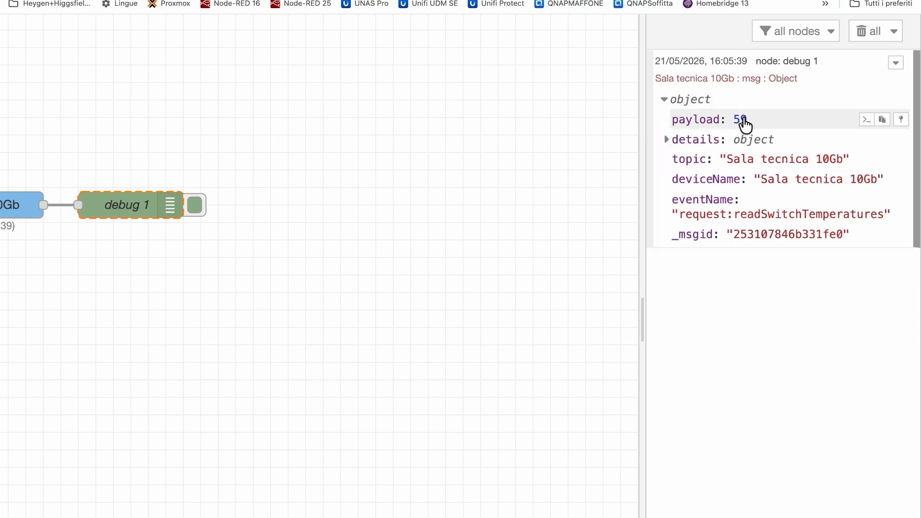
pyautogui.click(666, 140)
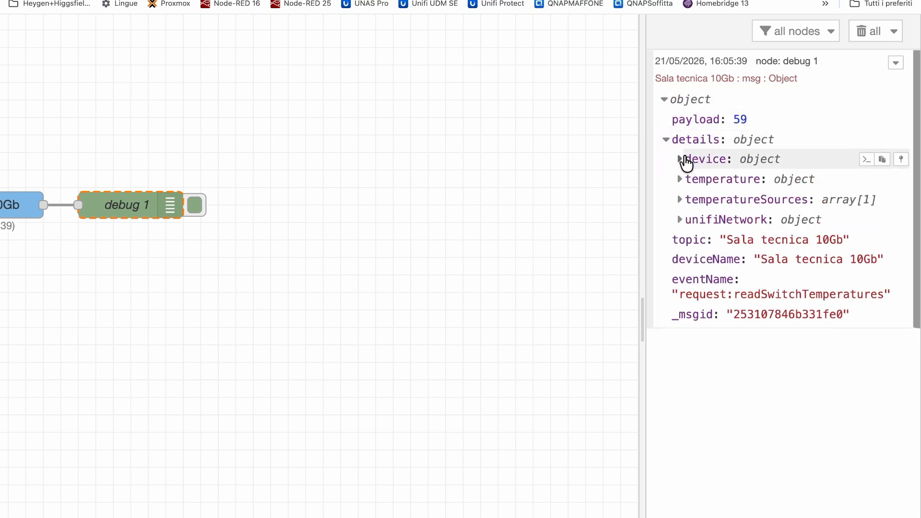
pyautogui.click(679, 161)
pyautogui.click(680, 160)
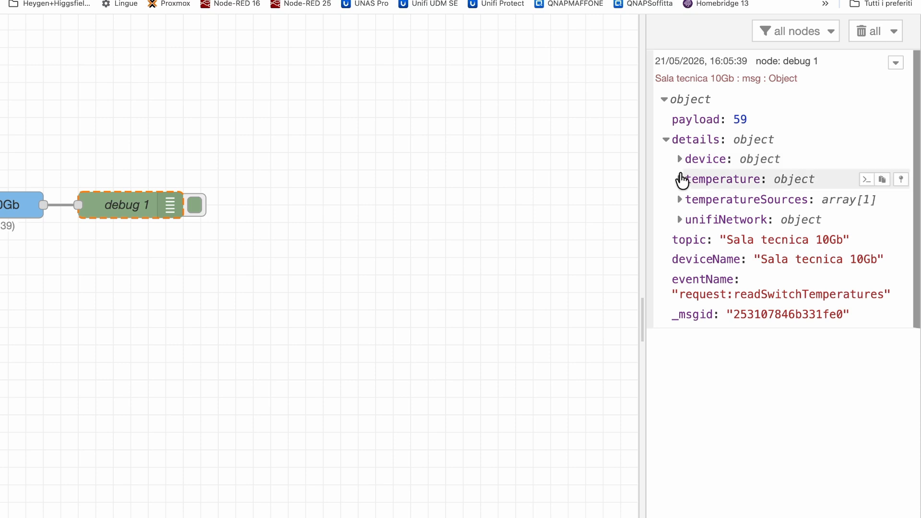
pyautogui.click(680, 181)
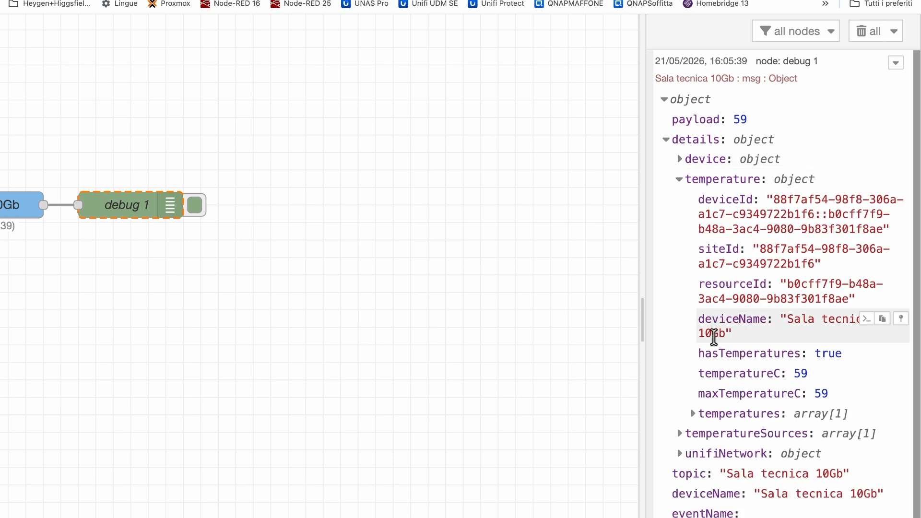
pyautogui.scroll(-2, 710, 381)
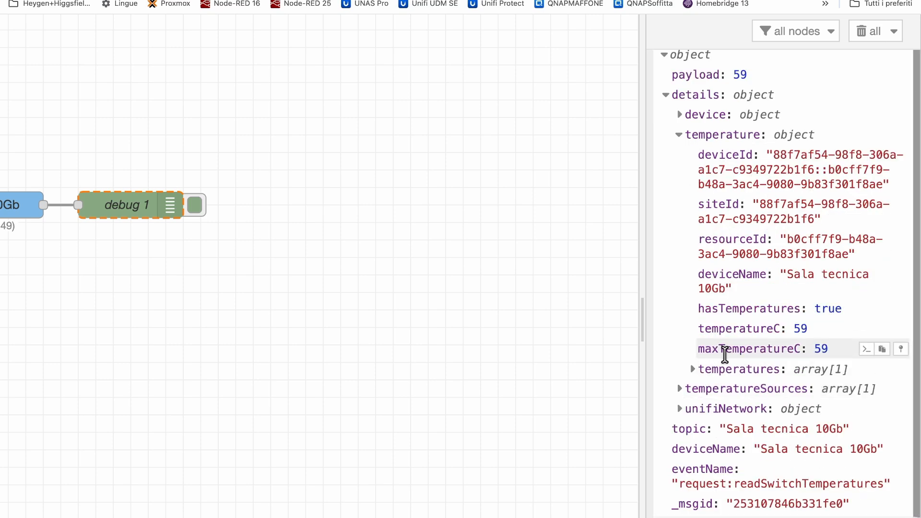
pyautogui.doubleClick(772, 351)
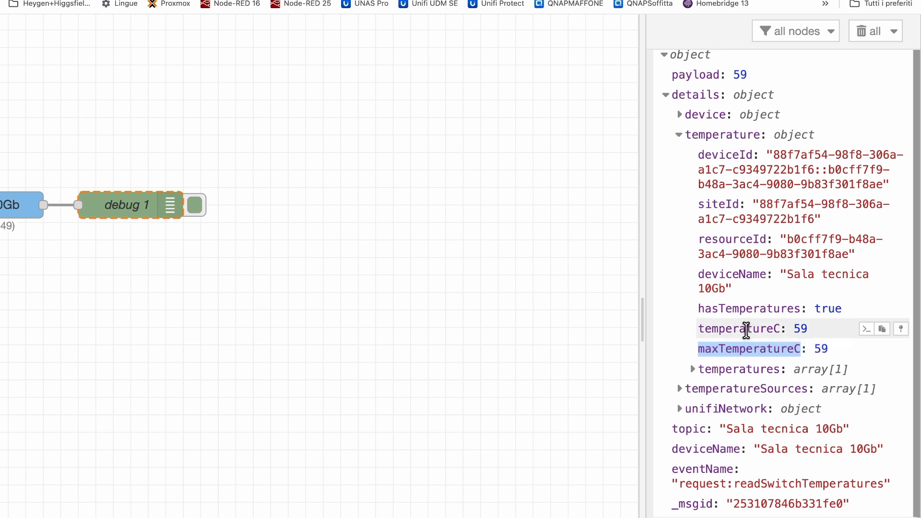
# Expand the temperatures array and its first entry in the debug message to examine the sensor's name, value, unit and source.
pyautogui.click(692, 371)
pyautogui.scroll(-5, 694, 378)
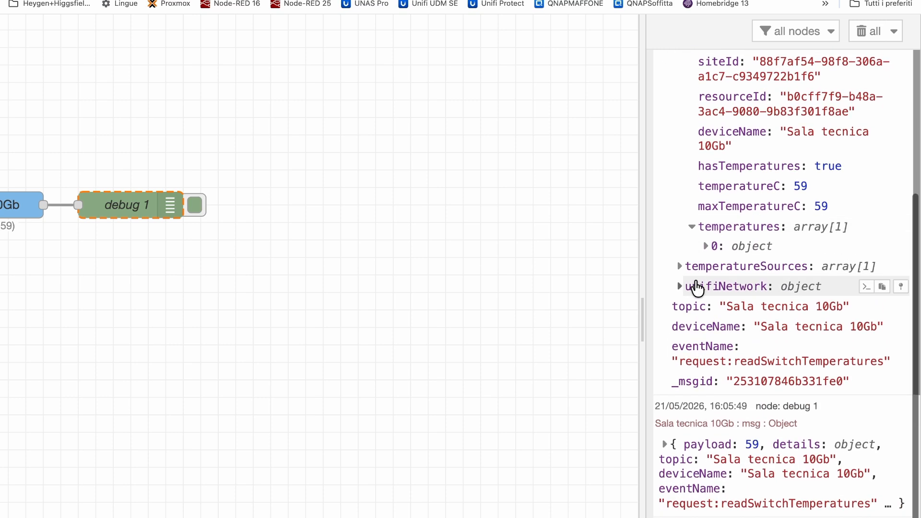
pyautogui.click(706, 249)
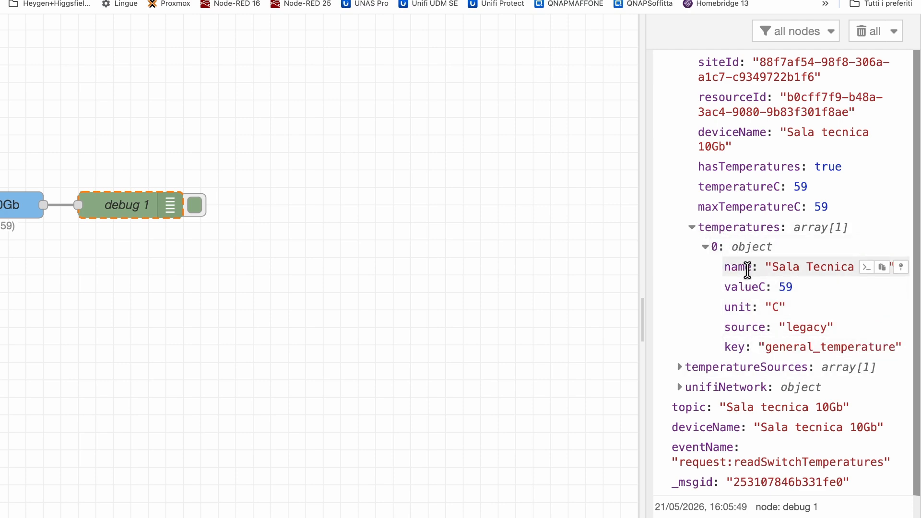
pyautogui.scroll(5, 747, 270)
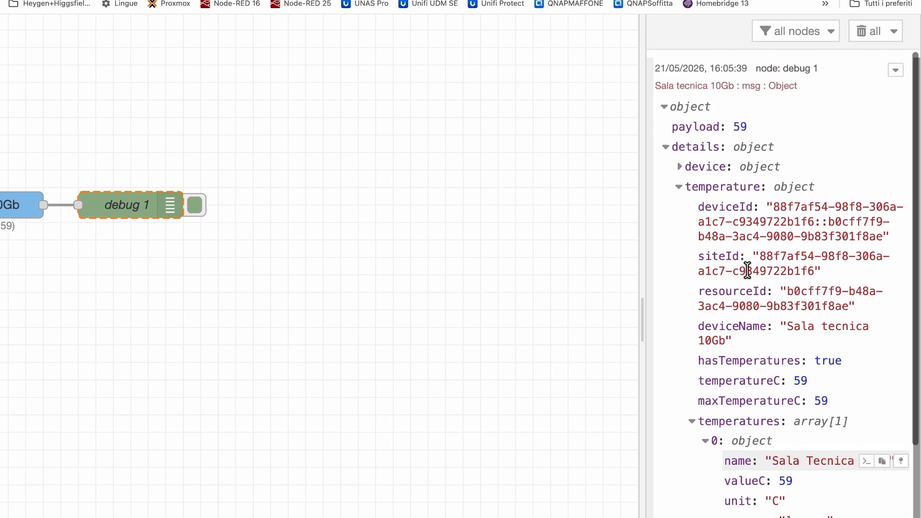
# Clear all debug messages, and set the Sala tecnica 10Gb node's action to Read CPU and save it.
pyautogui.click(866, 34)
pyautogui.hscroll(-10, 405, 172)
pyautogui.hscroll(2, 404, 171)
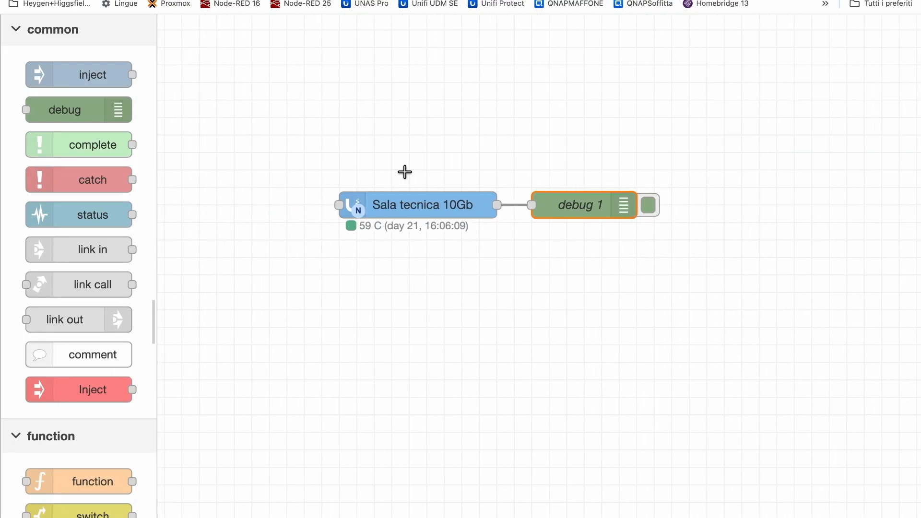
pyautogui.doubleClick(384, 200)
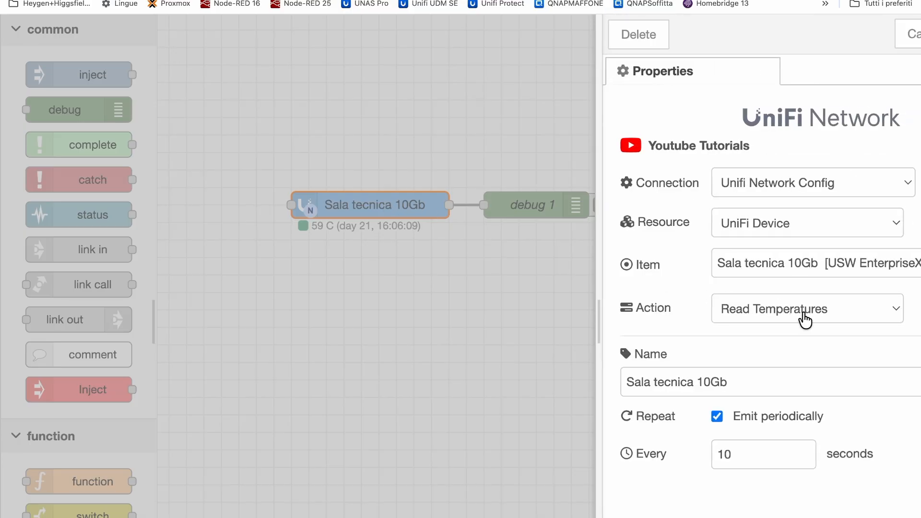
pyautogui.hscroll(8, 804, 320)
pyautogui.hscroll(3, 804, 320)
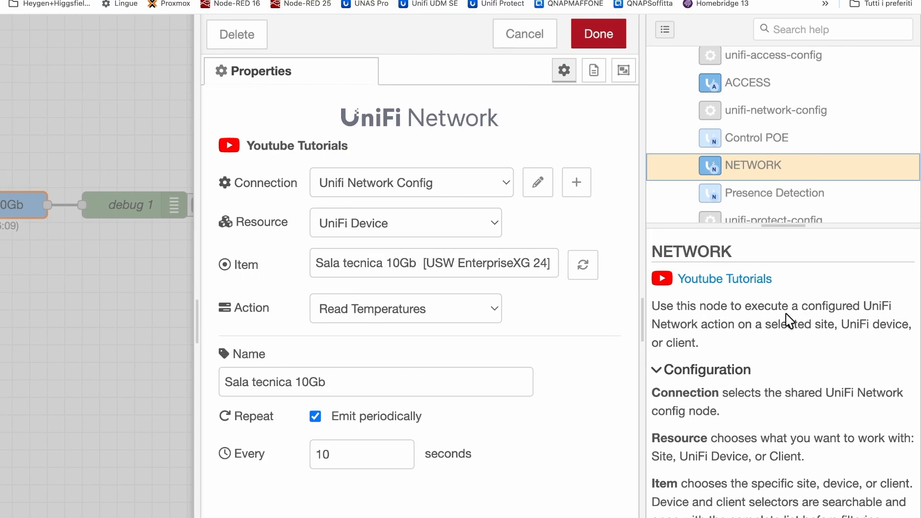
pyautogui.click(478, 319)
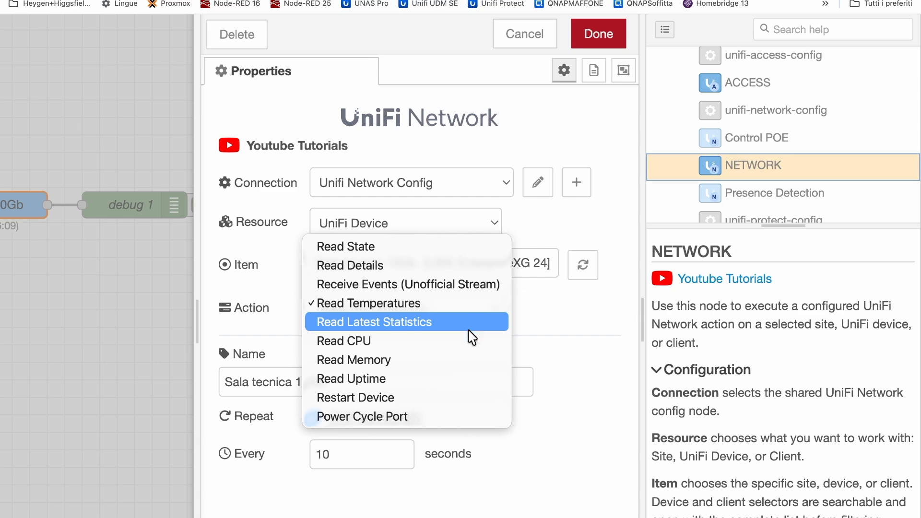
pyautogui.click(463, 341)
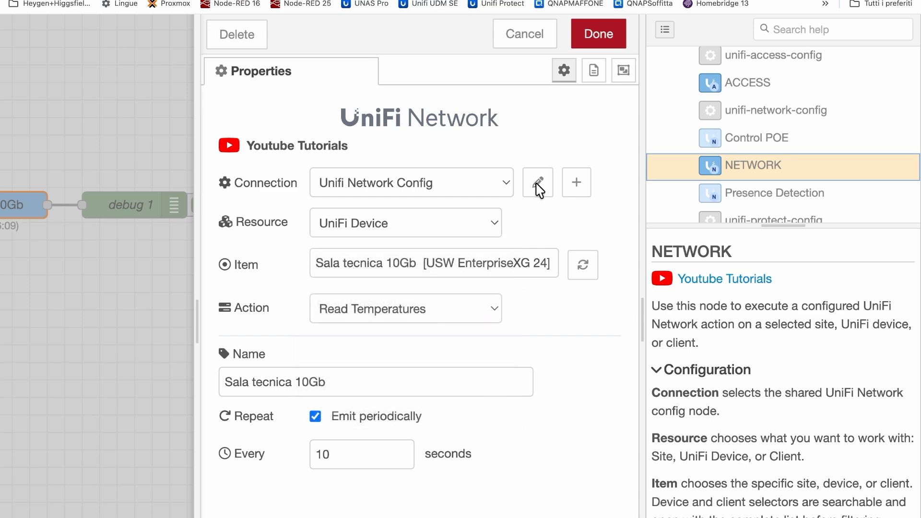
pyautogui.click(597, 43)
# Deploy the flow, dismiss the deployment notice and clear the old debug messages.
pyautogui.scroll(20, 749, 76)
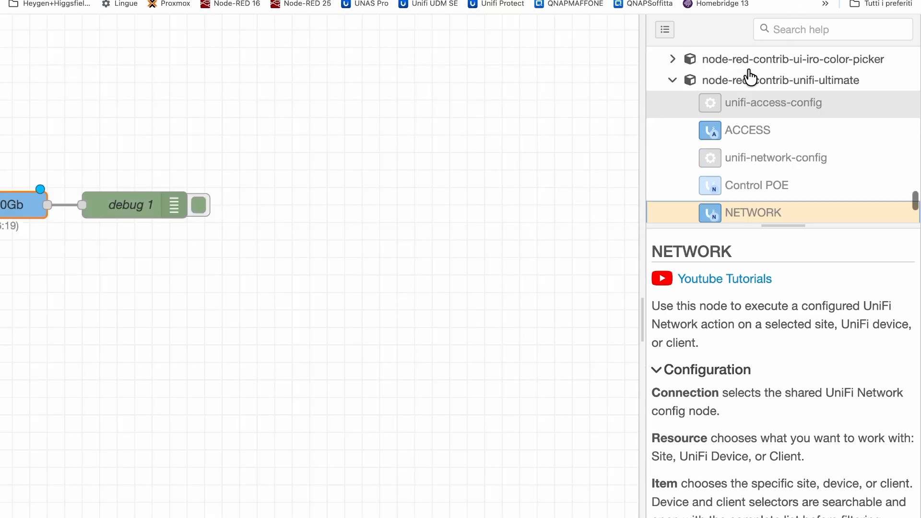
pyautogui.scroll(3, 594, 108)
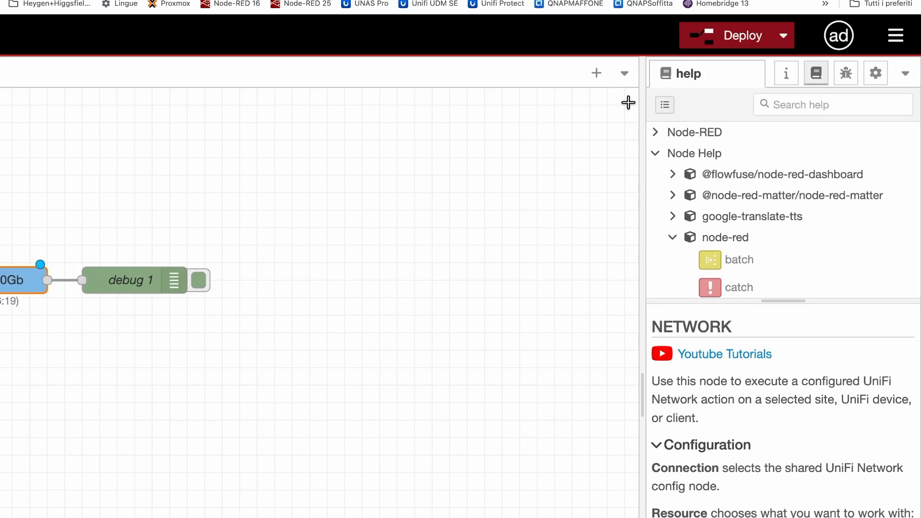
pyautogui.click(711, 36)
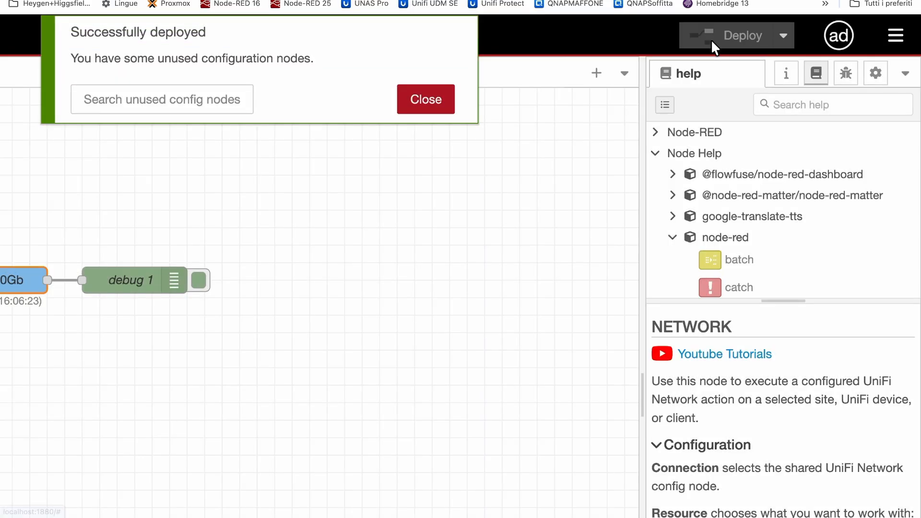
pyautogui.click(423, 100)
pyautogui.click(848, 77)
pyautogui.click(866, 109)
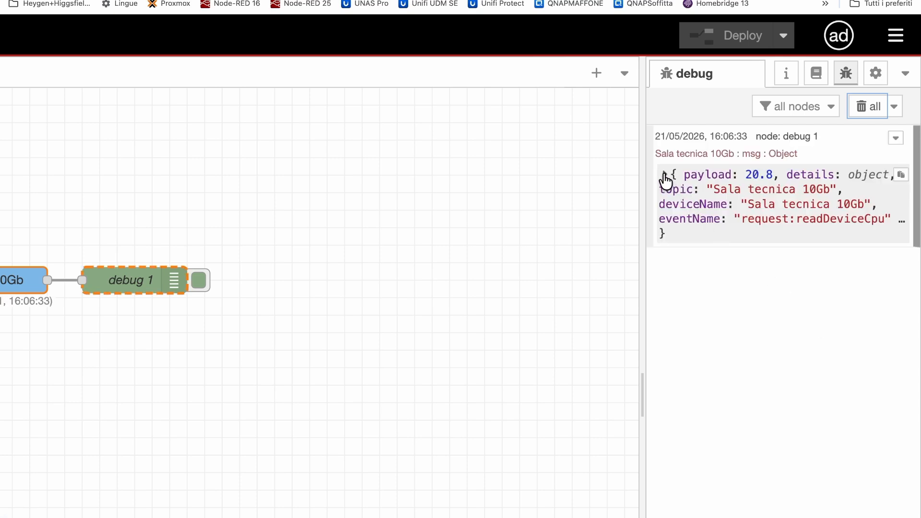
# Expand the new debug message and check the CPU reading in its payload and in the node's status.
pyautogui.click(665, 175)
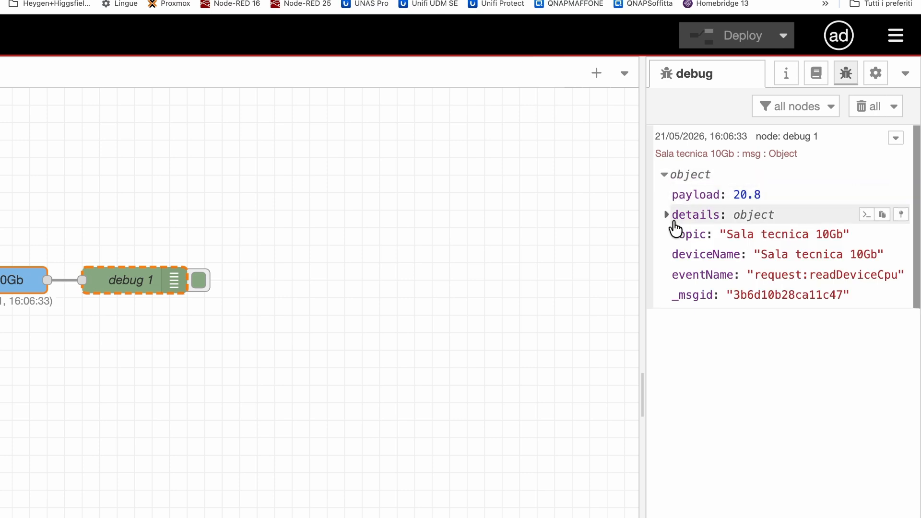
pyautogui.hscroll(-5, 536, 236)
pyautogui.hscroll(1, 177, 265)
pyautogui.scroll(-3, 90, 281)
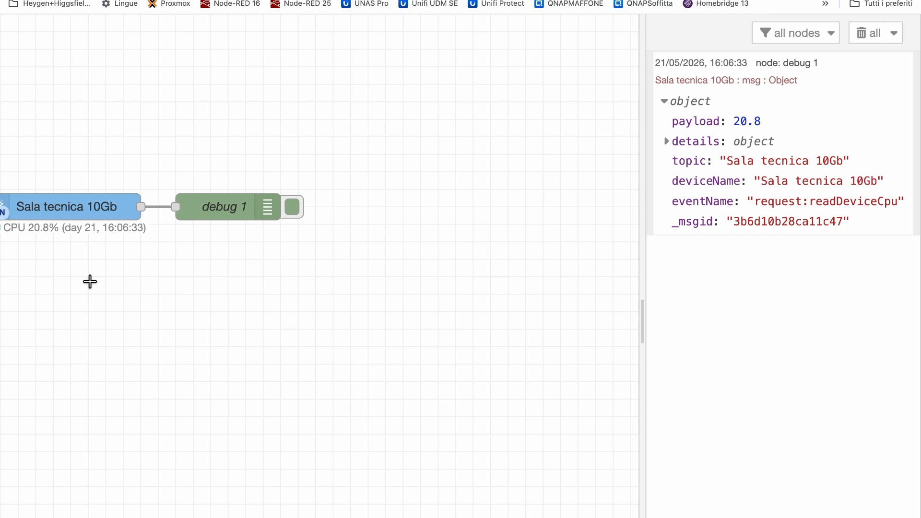
pyautogui.hscroll(-8, 90, 281)
pyautogui.hscroll(5, 90, 282)
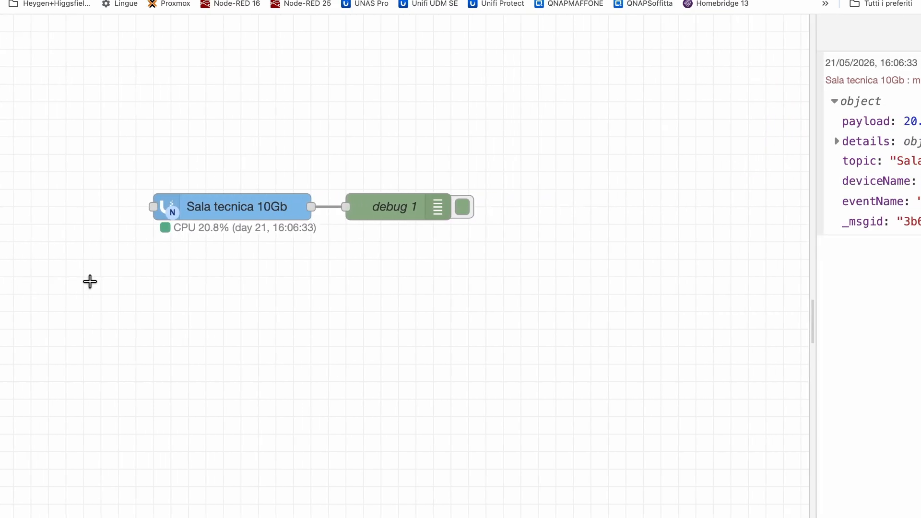
# Set the Sala tecnica 10Gb node's action to Read Uptime and save it.
pyautogui.doubleClick(175, 214)
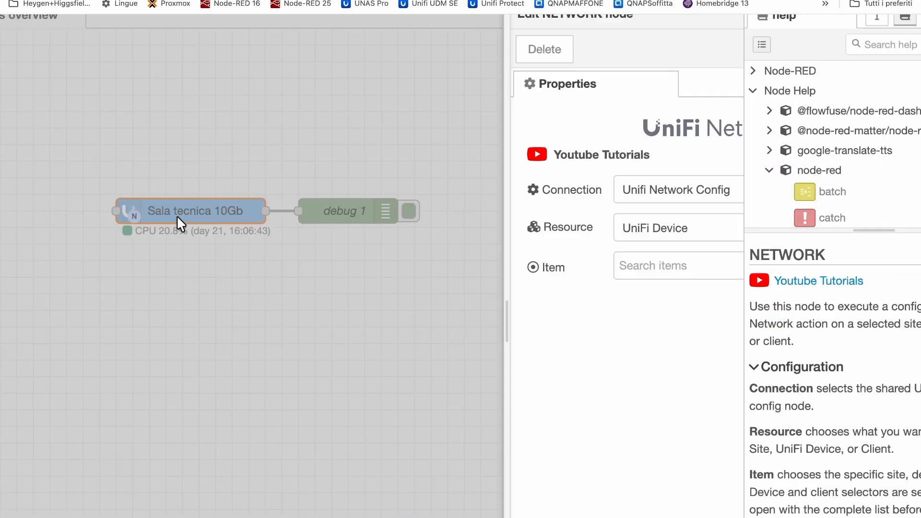
pyautogui.scroll(-5, 463, 307)
pyautogui.click(489, 180)
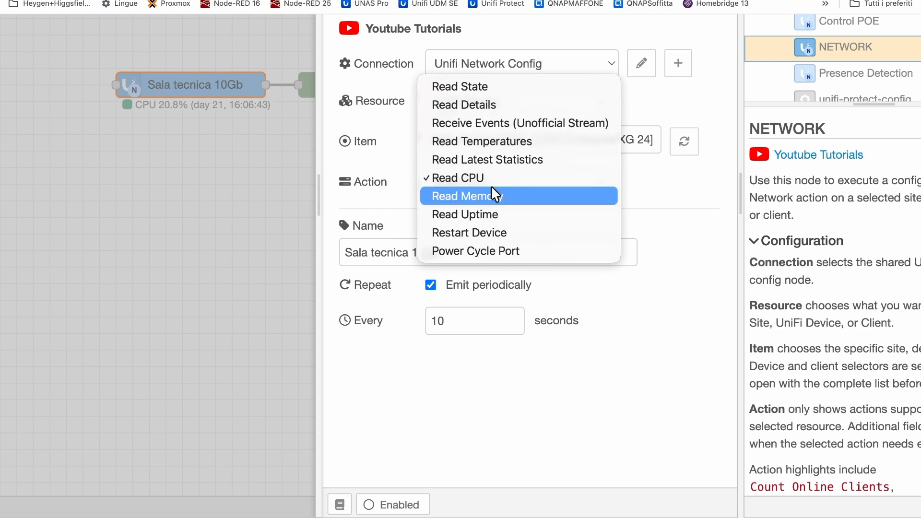
pyautogui.click(517, 219)
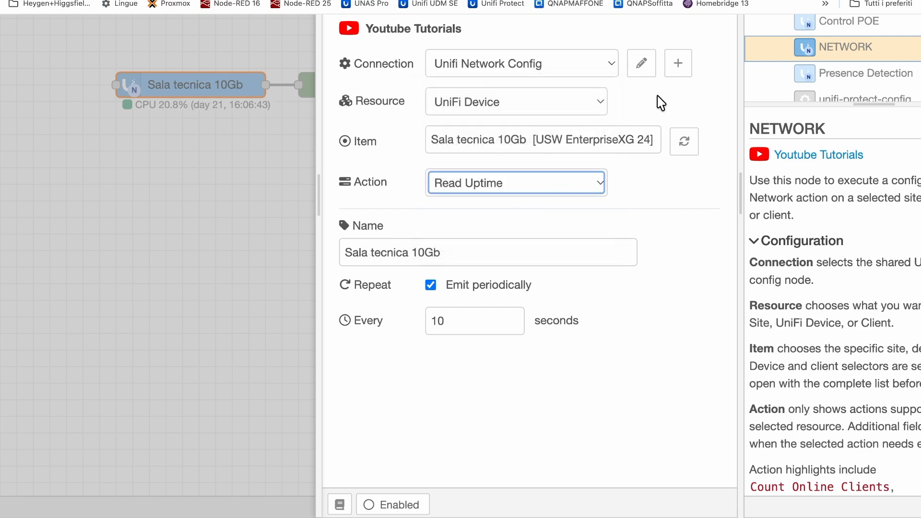
pyautogui.scroll(5, 737, 251)
pyautogui.click(710, 107)
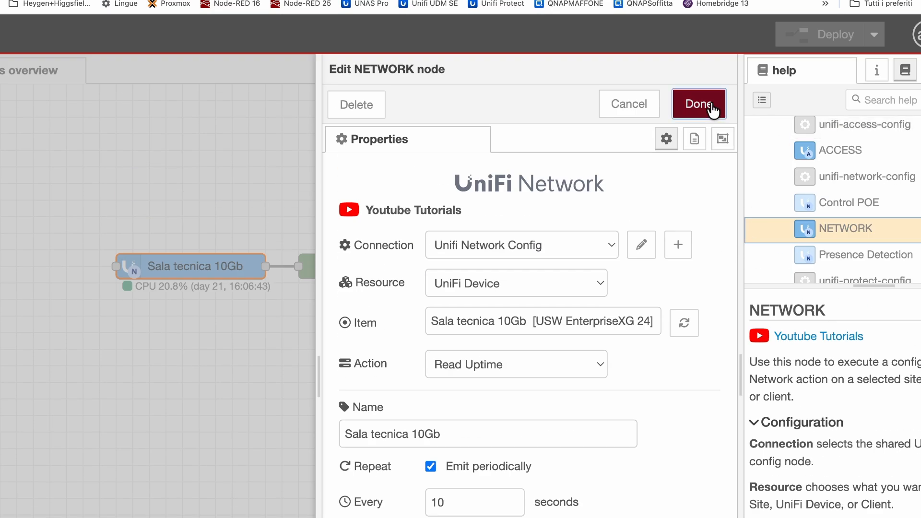
# Redeploy the flow with the uptime action, close the notice and empty the debug message list.
pyautogui.scroll(3, 843, 47)
pyautogui.click(838, 39)
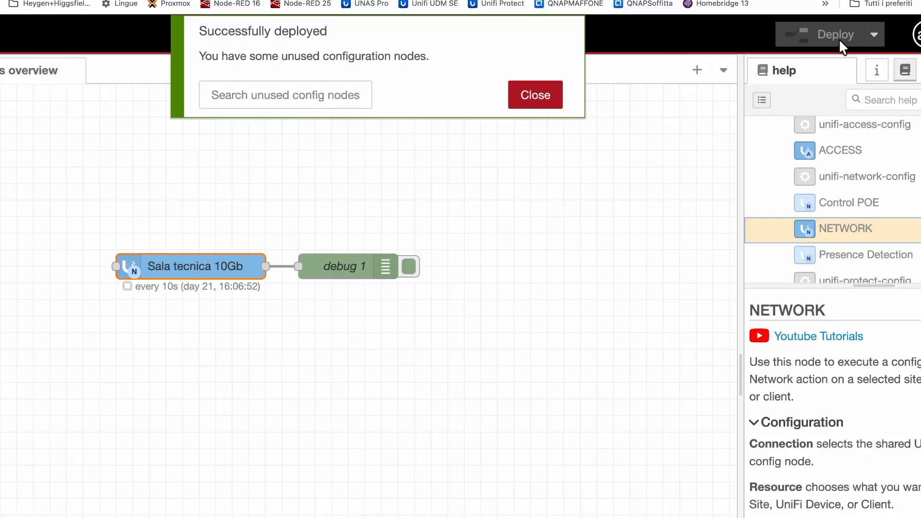
pyautogui.click(537, 95)
pyautogui.hscroll(5, 571, 136)
pyautogui.hscroll(-5, 570, 135)
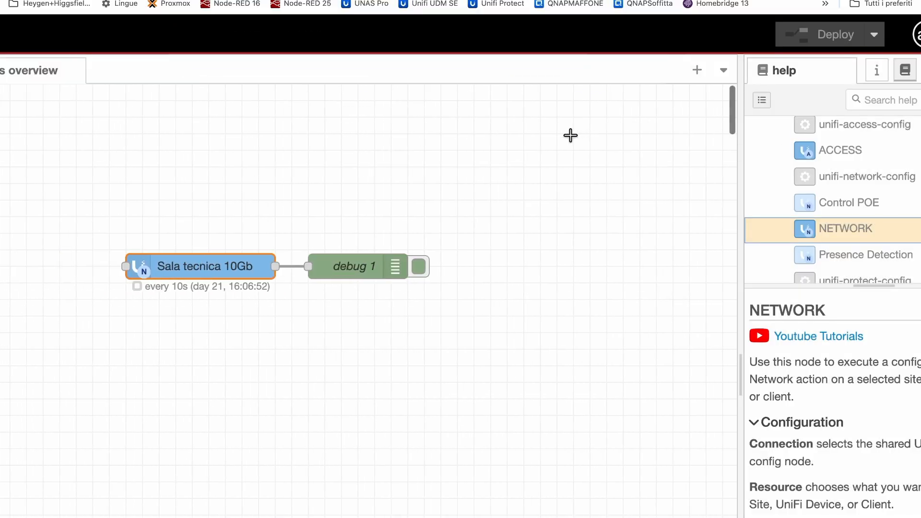
pyautogui.scroll(-3, 571, 135)
pyautogui.click(869, 58)
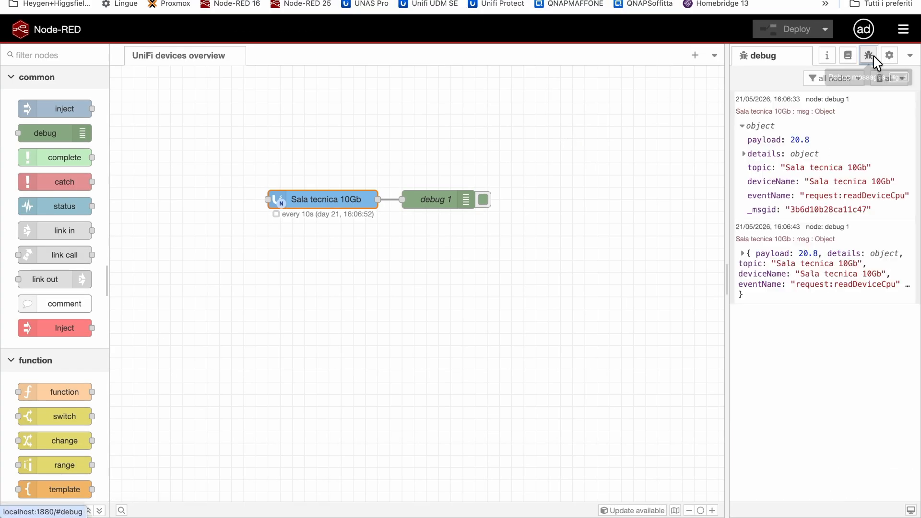
pyautogui.click(879, 85)
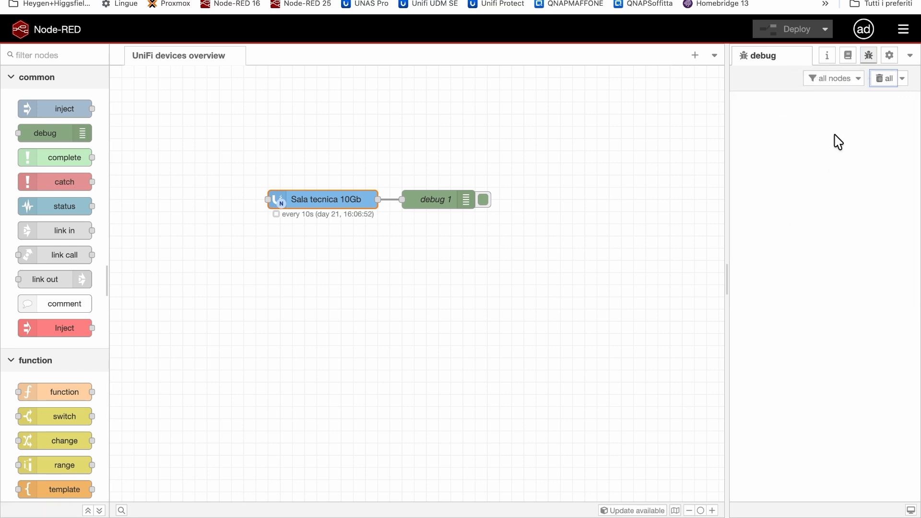
# Expand the new uptime message and its details object, and toggle the payload's number format to hexadecimal and back to decimal.
pyautogui.hscroll(2, 838, 142)
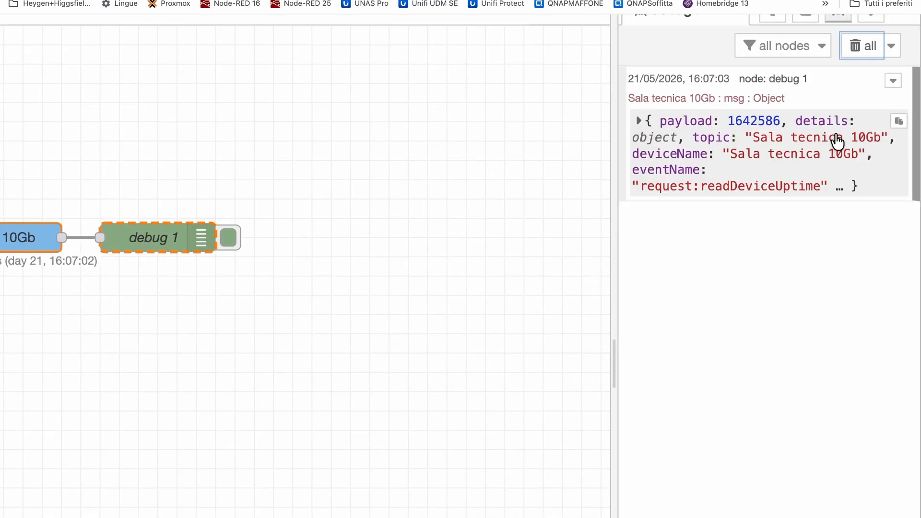
pyautogui.click(639, 121)
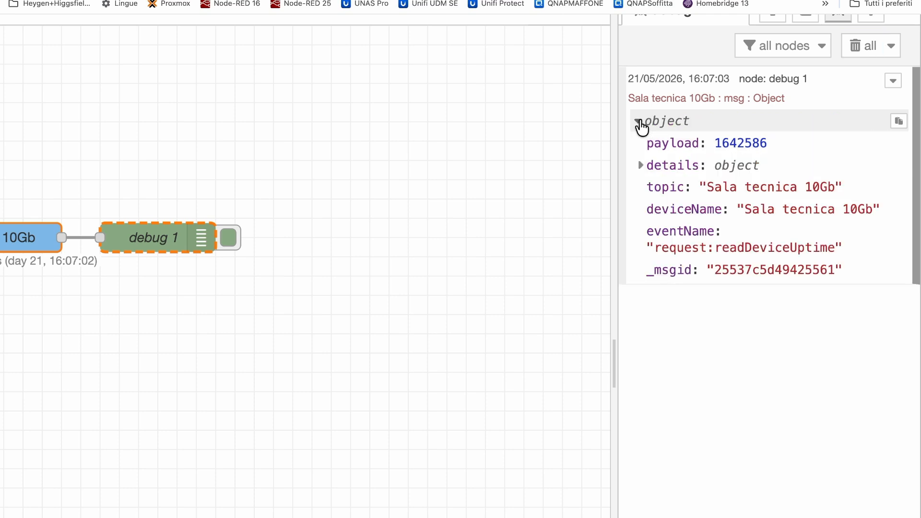
pyautogui.click(641, 166)
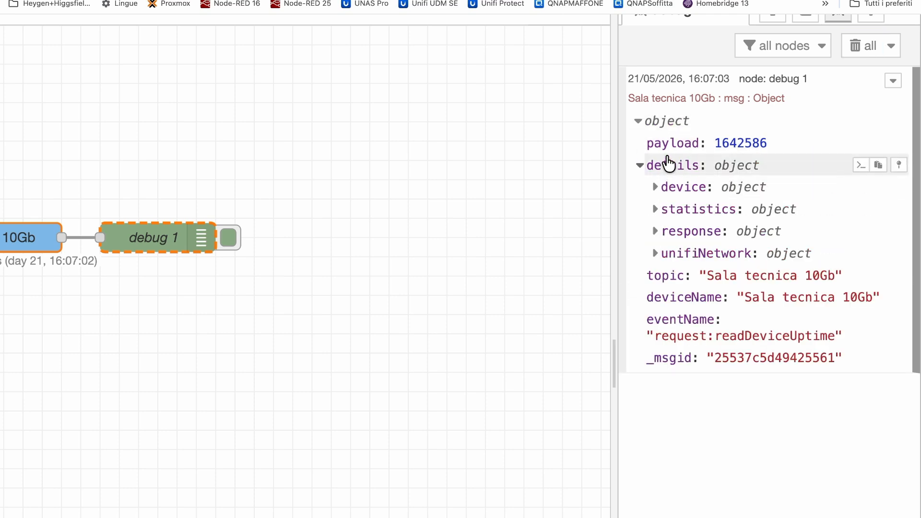
pyautogui.click(739, 146)
pyautogui.click(740, 150)
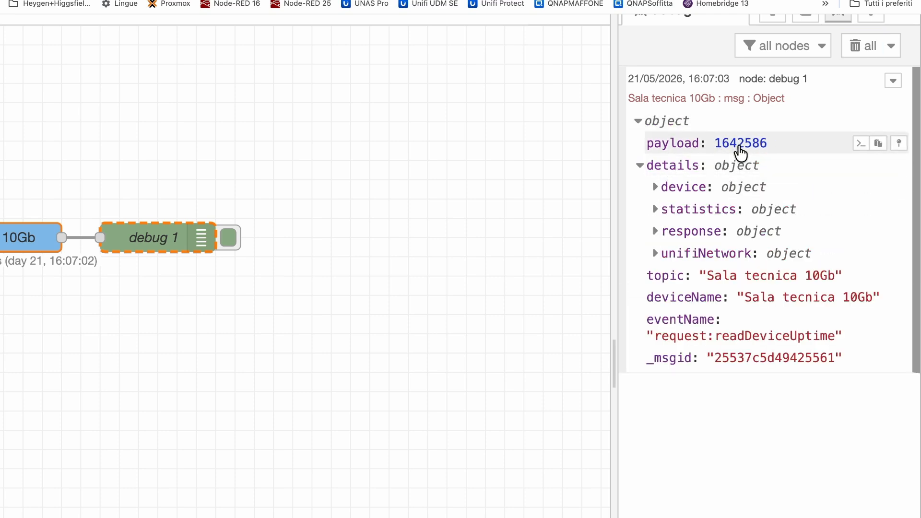
pyautogui.moveTo(769, 153); pyautogui.dragTo(717, 154)
pyautogui.click(717, 154)
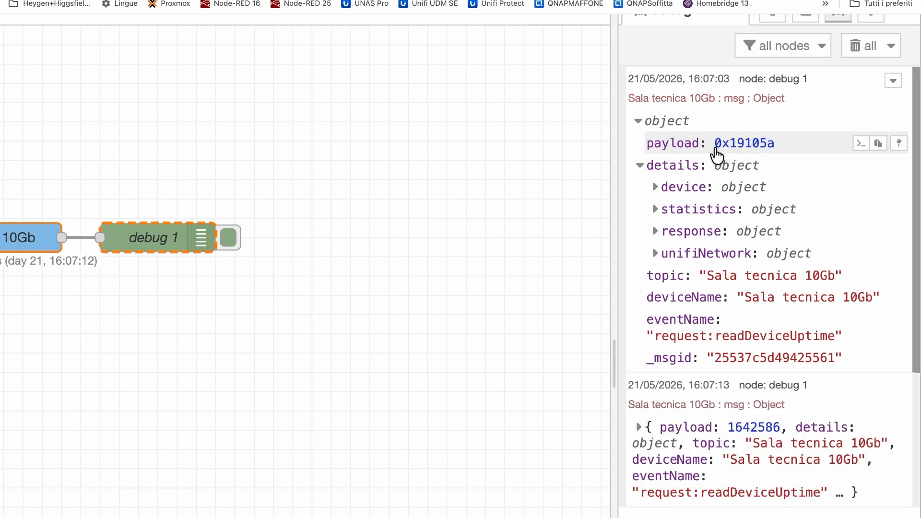
pyautogui.click(717, 153)
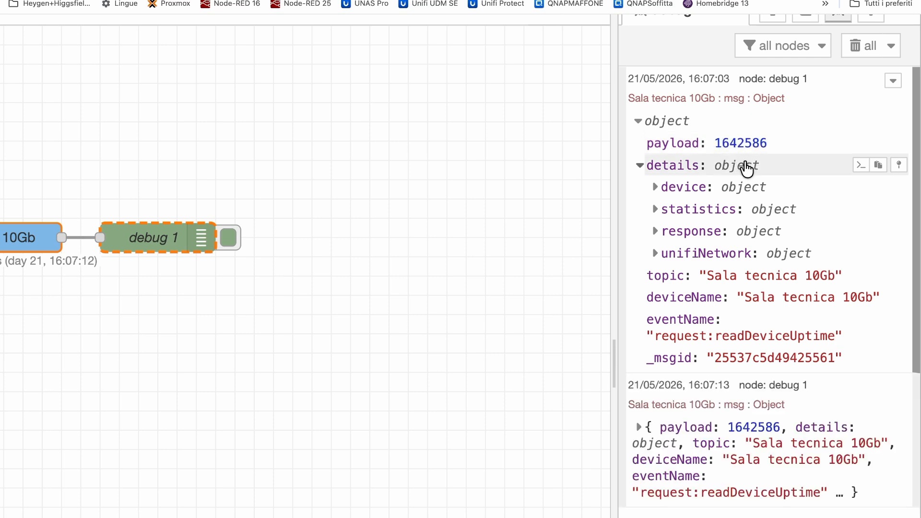
# Expand the device object in the uptime message and check its firmwareVersion and firmwareUpdatable properties.
pyautogui.click(656, 188)
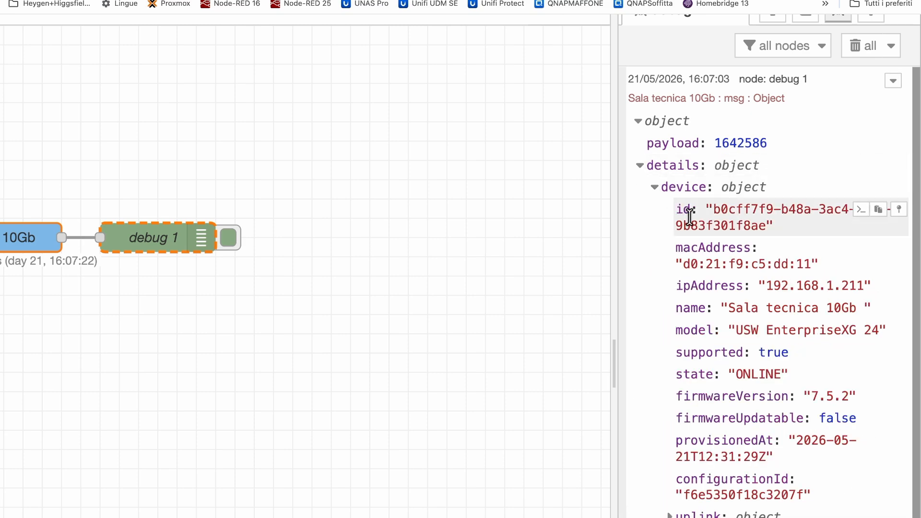
pyautogui.scroll(-5, 787, 333)
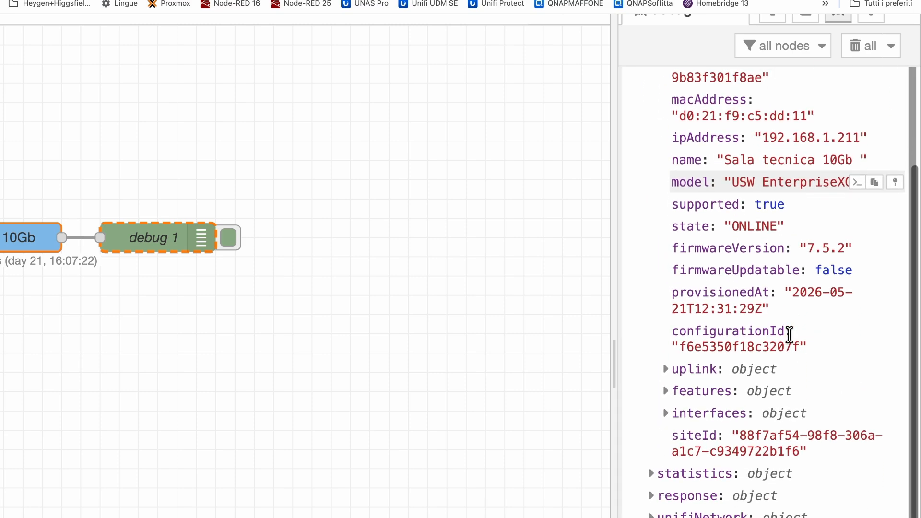
pyautogui.doubleClick(733, 128)
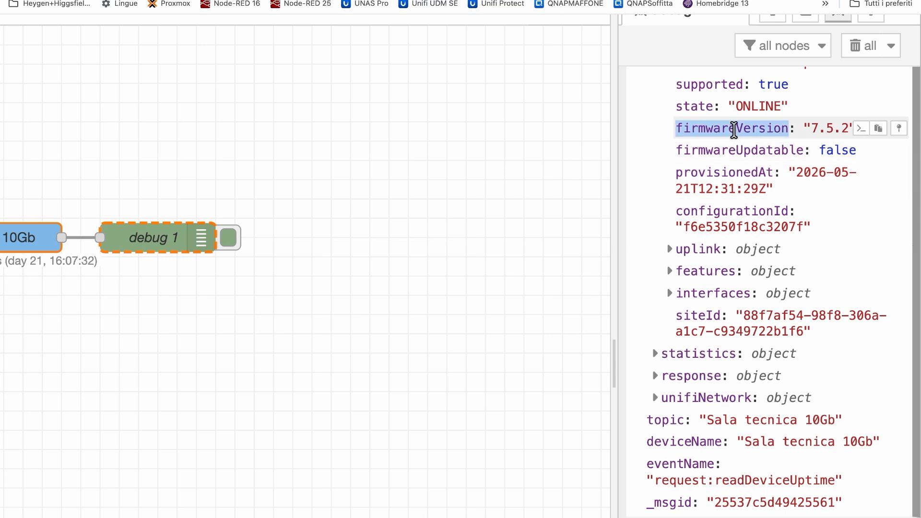
pyautogui.doubleClick(728, 149)
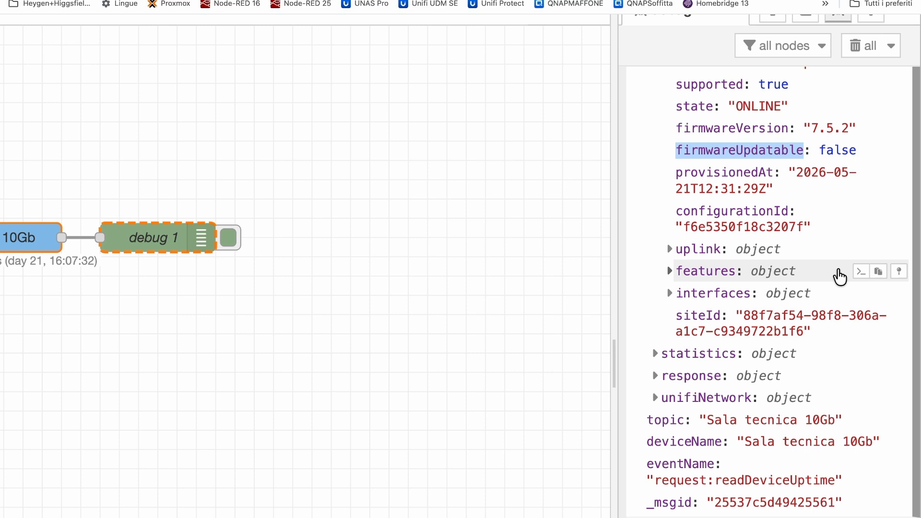
# Expand the device's uplink and interfaces objects, and open the first port entry in the ports array.
pyautogui.click(670, 250)
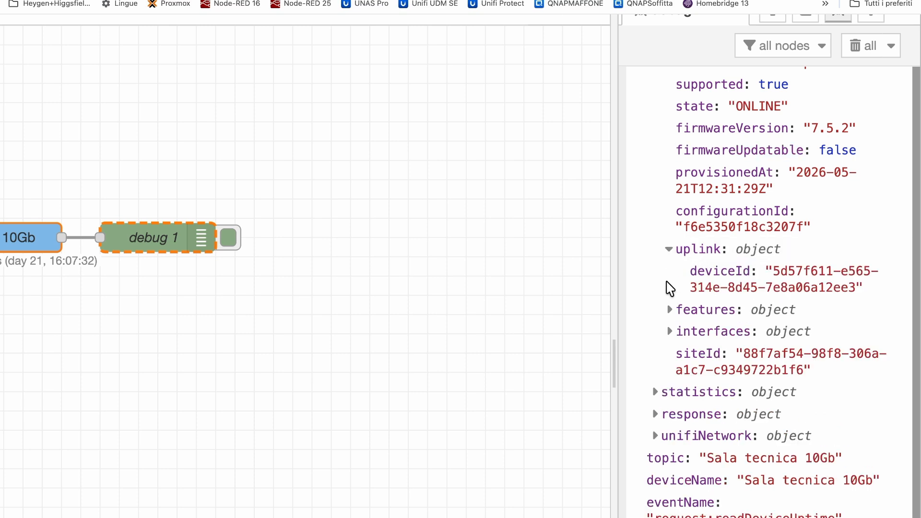
pyautogui.click(670, 331)
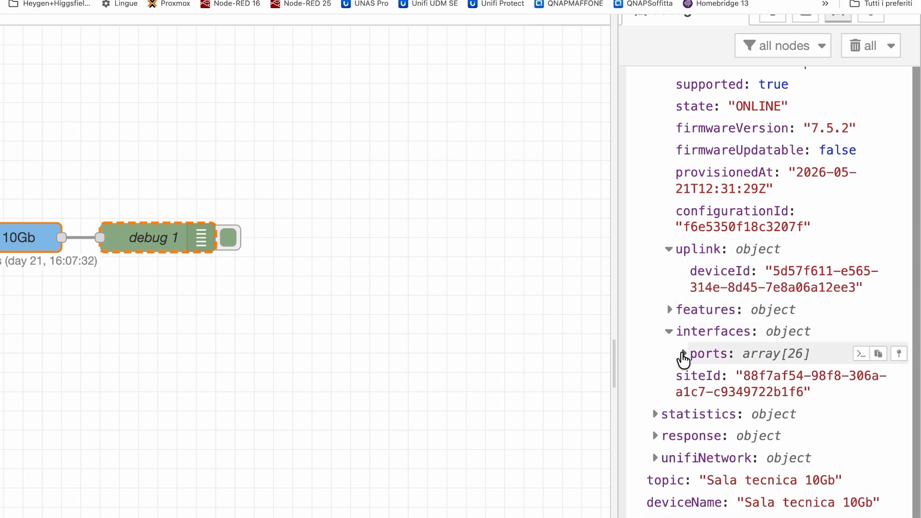
pyautogui.click(683, 355)
pyautogui.click(696, 371)
pyautogui.scroll(-2, 700, 379)
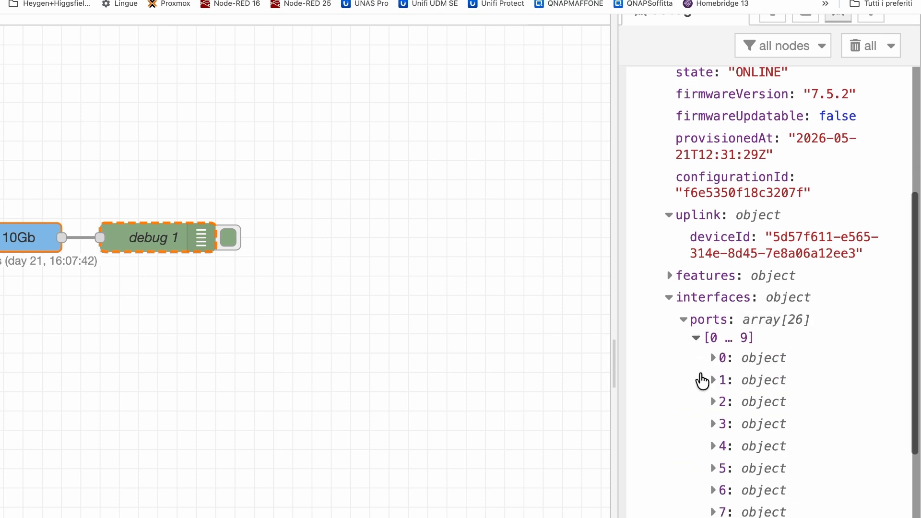
pyautogui.click(714, 357)
pyautogui.scroll(-3, 713, 364)
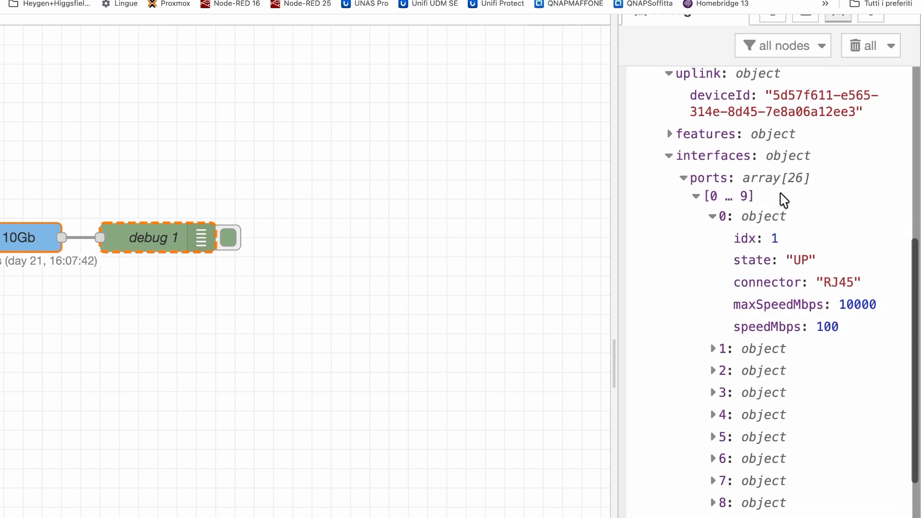
# Reopen the Sala tecnica 10Gb node, review the actions available for the device and close it without changing anything.
pyautogui.hscroll(-10, 288, 247)
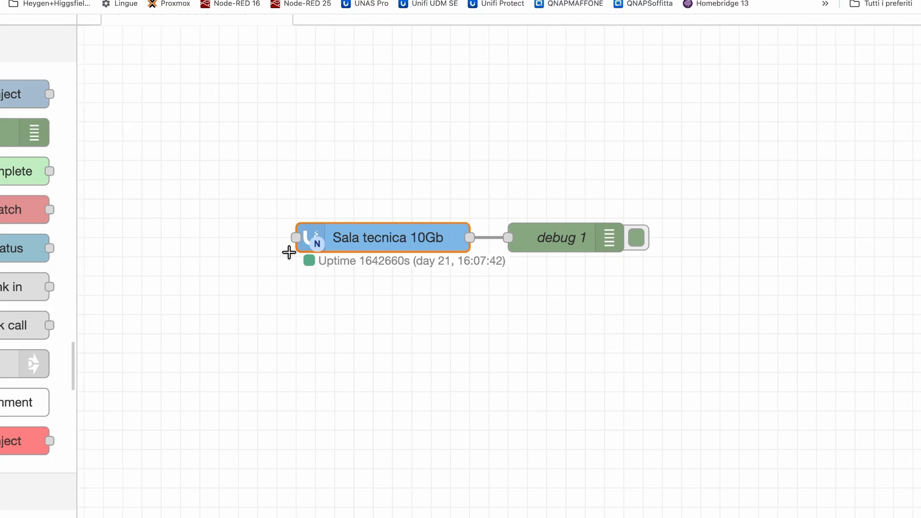
pyautogui.hscroll(5, 289, 253)
pyautogui.scroll(-1, 283, 245)
pyautogui.doubleClick(275, 239)
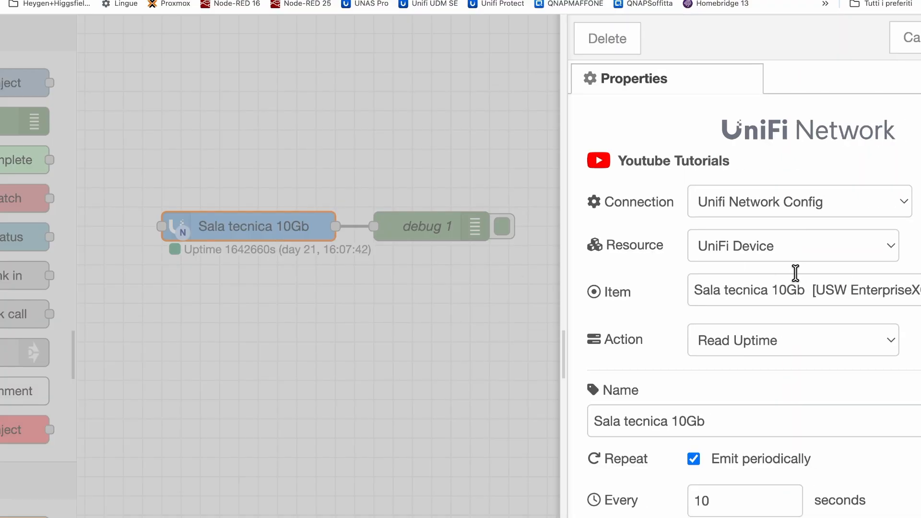
pyautogui.click(804, 343)
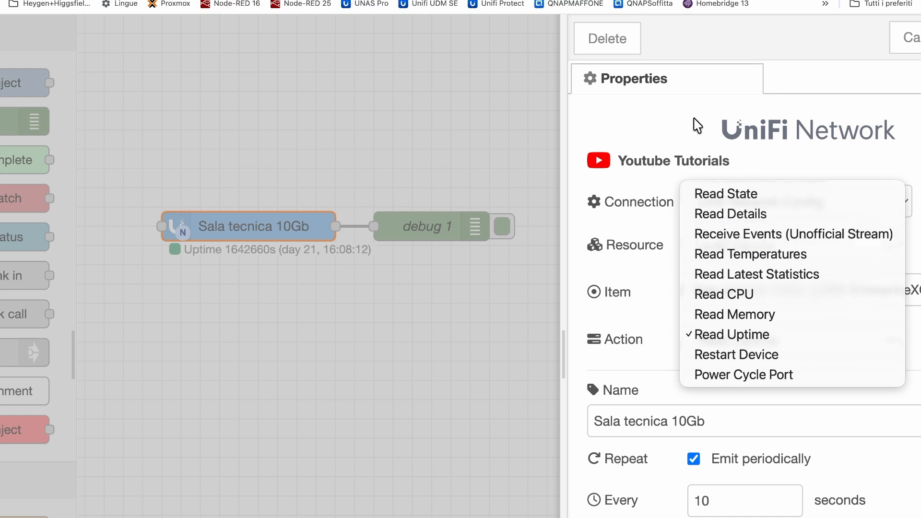
pyautogui.click(683, 131)
pyautogui.hscroll(6, 684, 132)
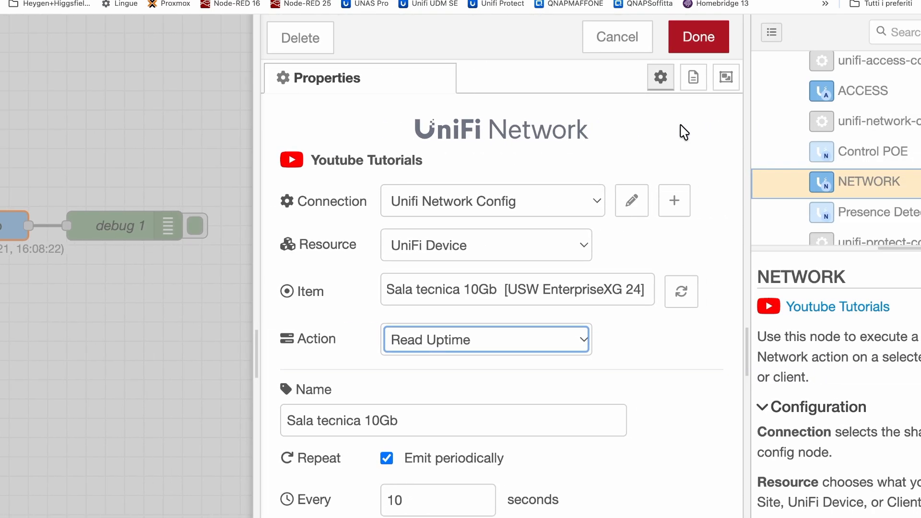
pyautogui.scroll(-3, 683, 132)
pyautogui.hscroll(1, 684, 132)
pyautogui.click(631, 57)
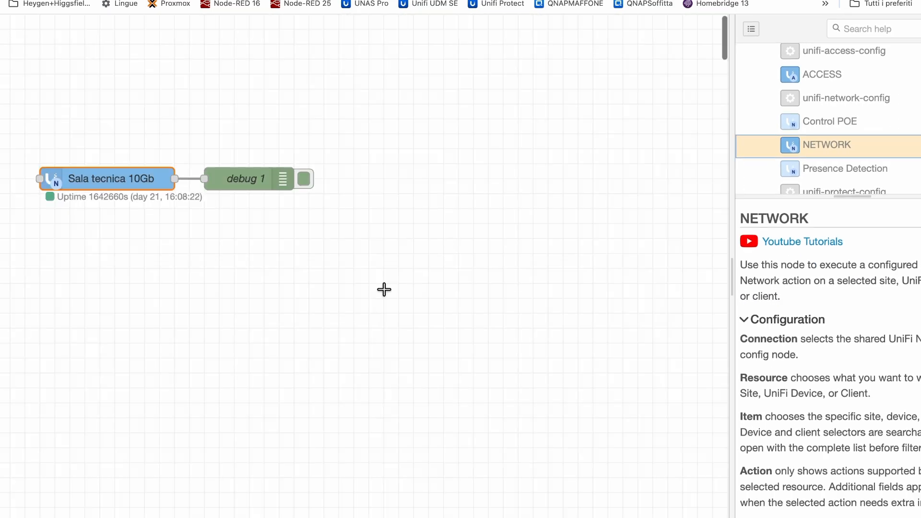
# Filter the node palette by "uni" and place a PROTECT node below the Sala tecnica 10Gb node.
pyautogui.scroll(-3, 383, 288)
pyautogui.click(78, 54)
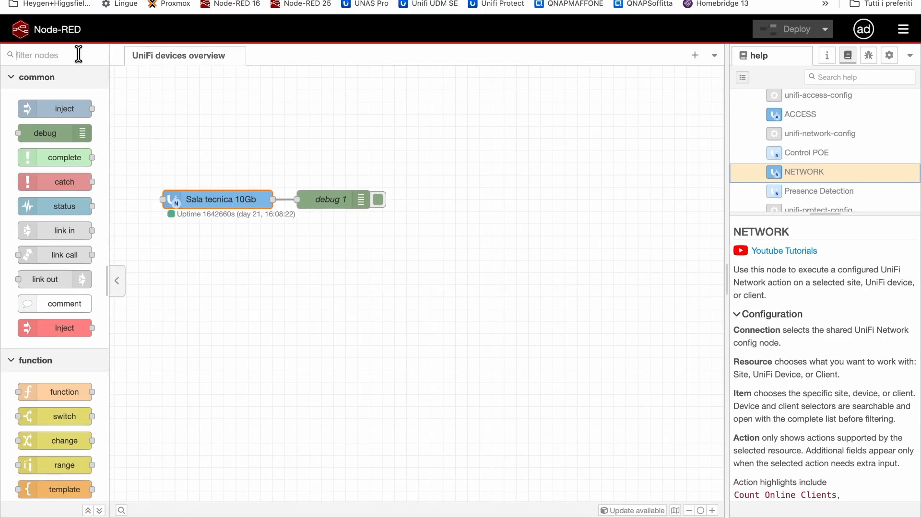
pyautogui.write('uni')
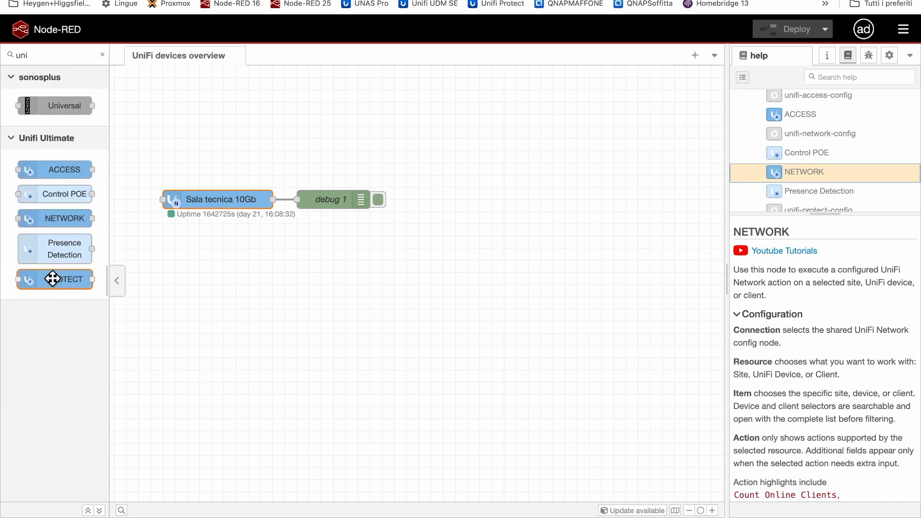
pyautogui.moveTo(51, 278); pyautogui.dragTo(350, 245)
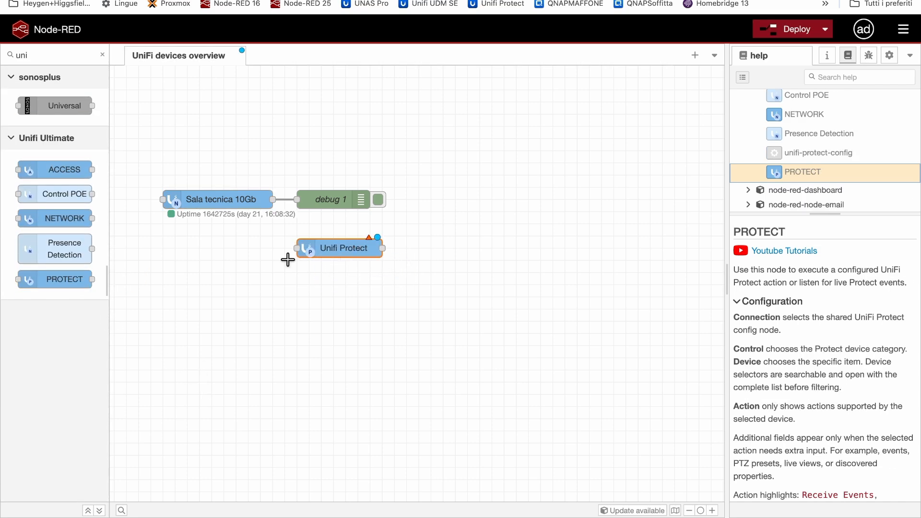
pyautogui.hscroll(-3, 288, 259)
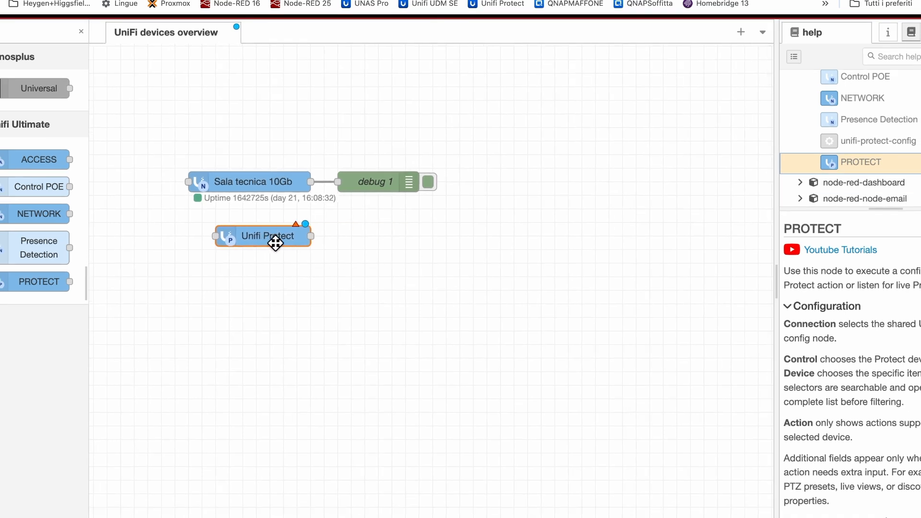
pyautogui.moveTo(401, 245); pyautogui.dragTo(274, 242)
# Open the Unifi Protect node, set its control to Sensor and select the SuperLink Motion device.
pyautogui.doubleClick(267, 239)
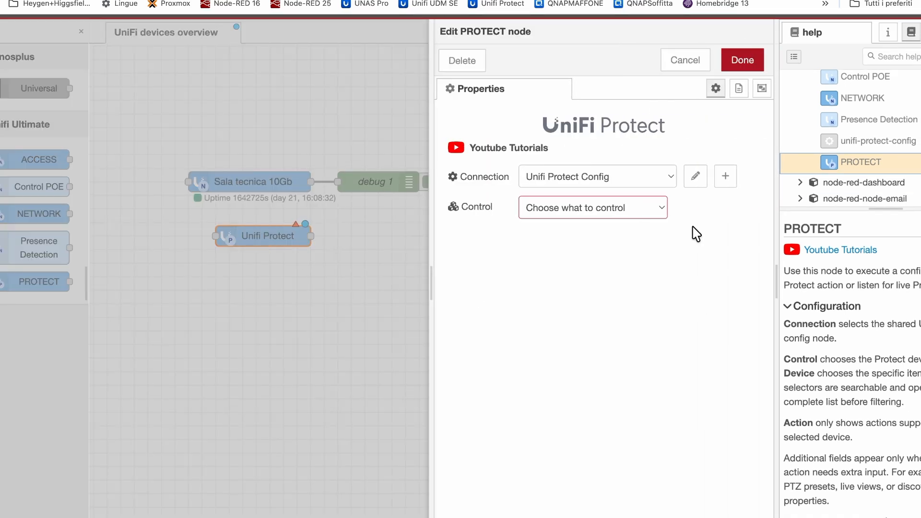
pyautogui.click(641, 207)
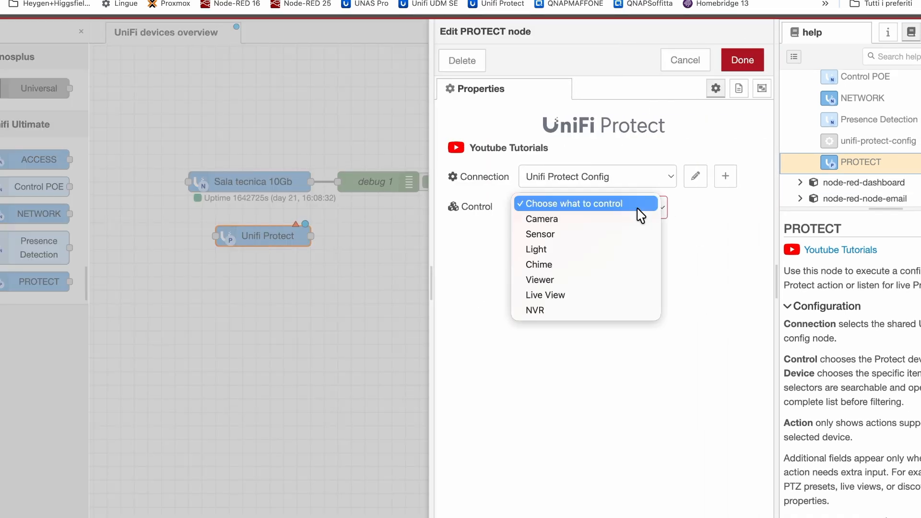
pyautogui.click(614, 237)
pyautogui.click(604, 240)
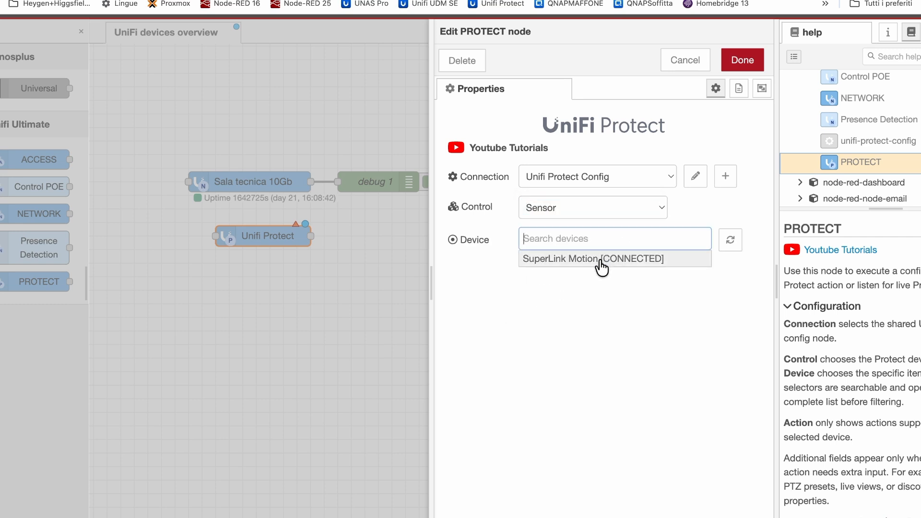
pyautogui.click(601, 261)
# Review the actions and event types offered for the SuperLink Motion sensor, then discard the node's edits.
pyautogui.click(622, 279)
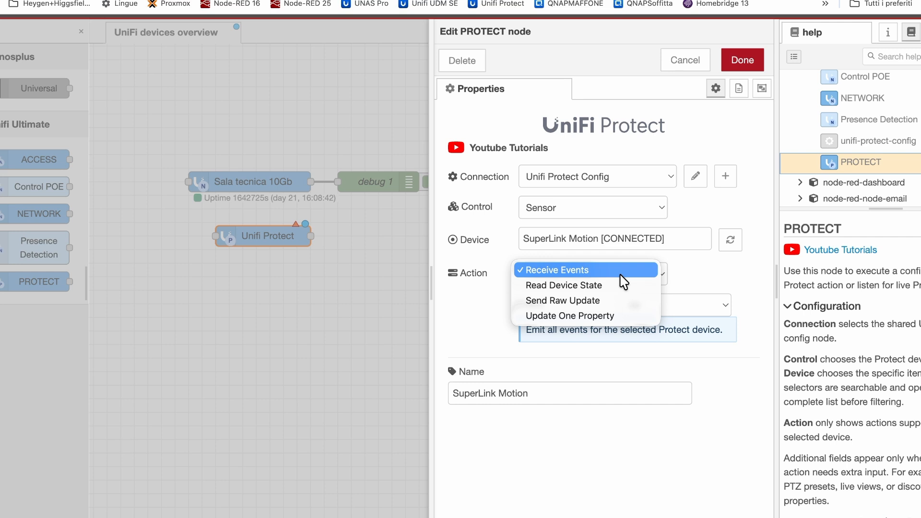
pyautogui.click(641, 276)
pyautogui.click(689, 306)
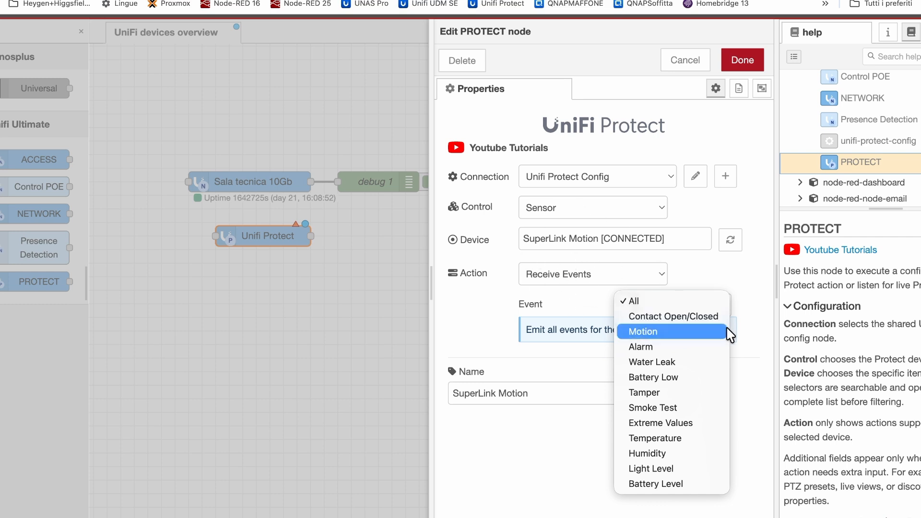
pyautogui.click(747, 307)
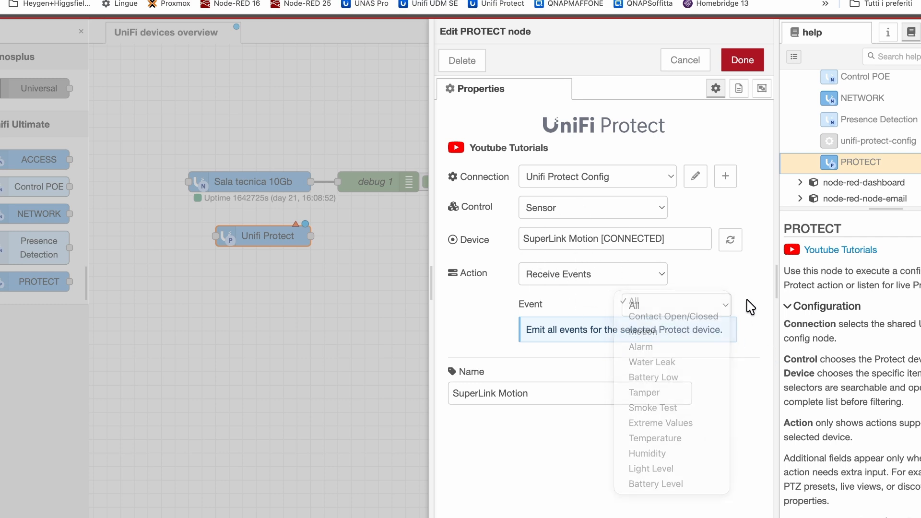
pyautogui.click(686, 61)
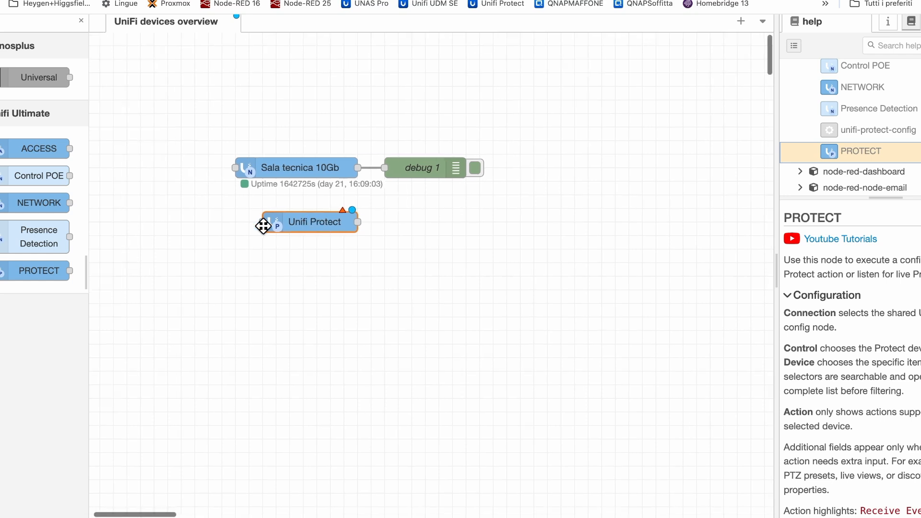
# Open the Unifi Protect node again, set its control to Camera and select the Tettoia Nord device.
pyautogui.doubleClick(291, 221)
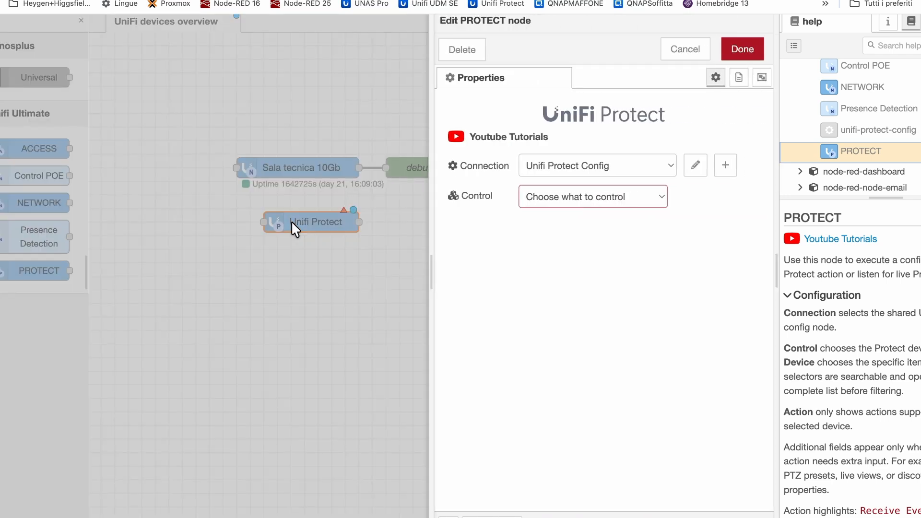
pyautogui.click(560, 203)
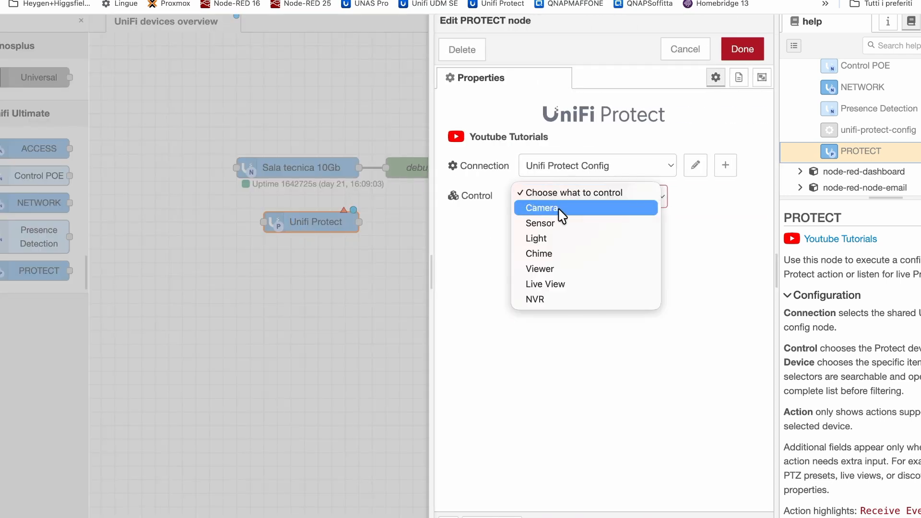
pyautogui.click(559, 209)
pyautogui.click(558, 227)
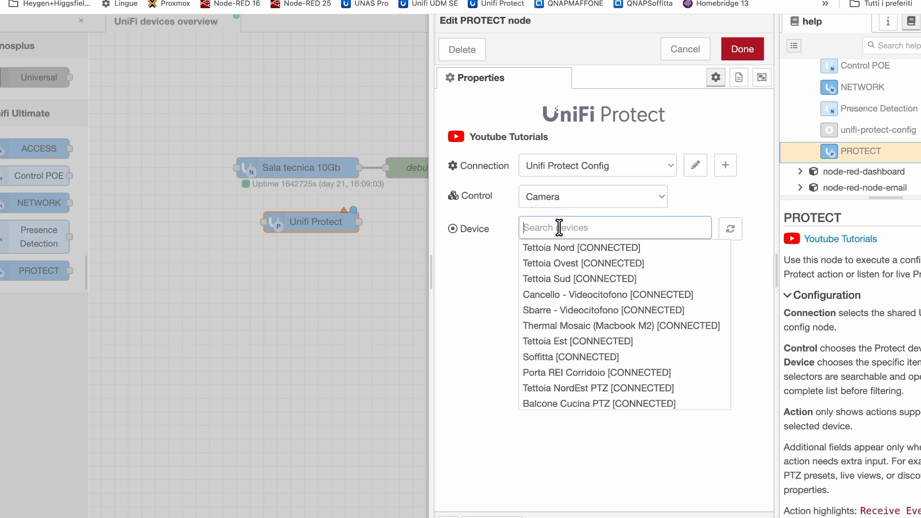
pyautogui.click(557, 247)
# Review the event types and actions offered for the Tettoia Nord camera, then discard the node's edits.
pyautogui.click(642, 304)
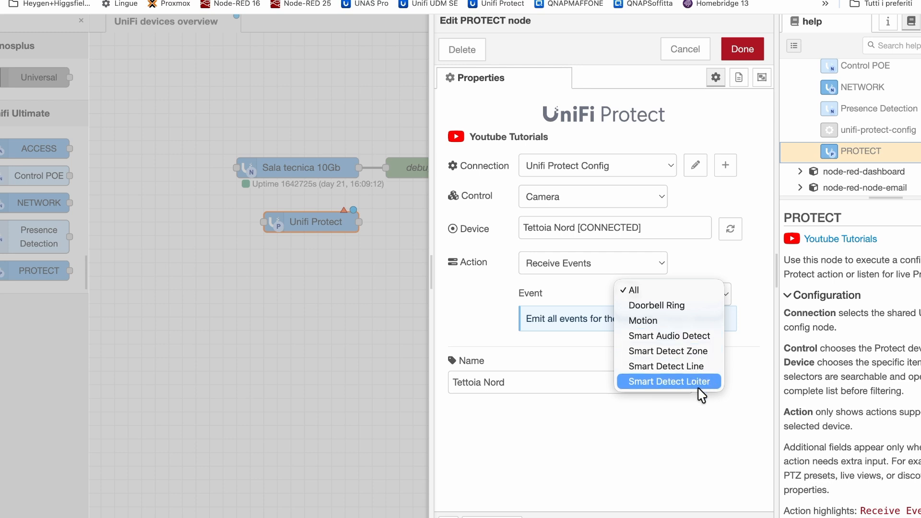
pyautogui.click(577, 276)
pyautogui.click(577, 273)
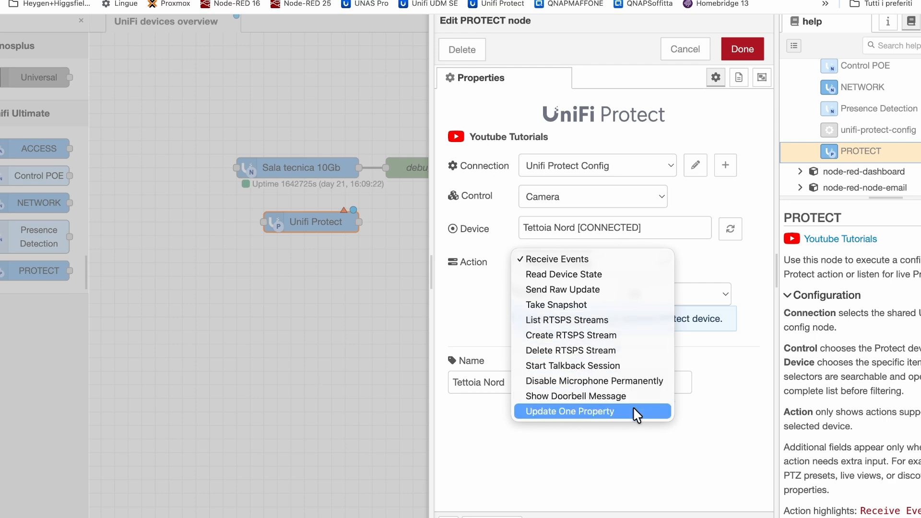
pyautogui.click(632, 440)
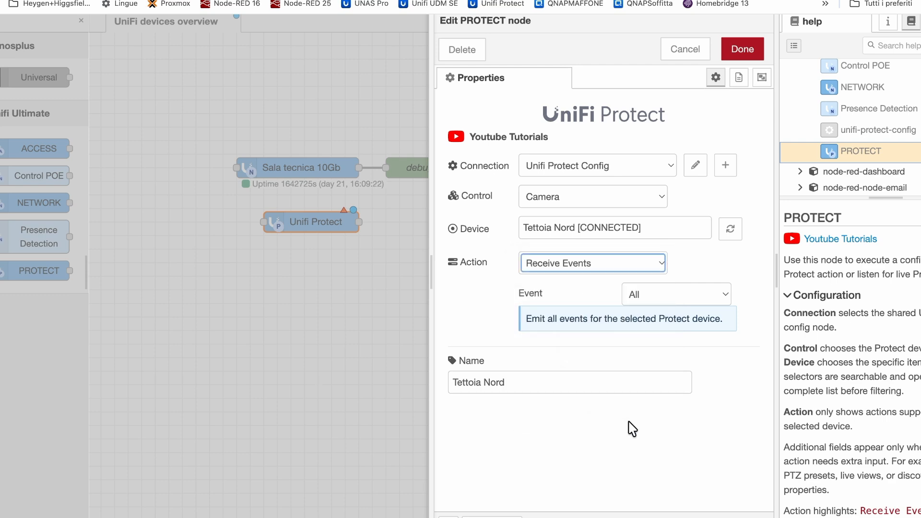
pyautogui.click(686, 51)
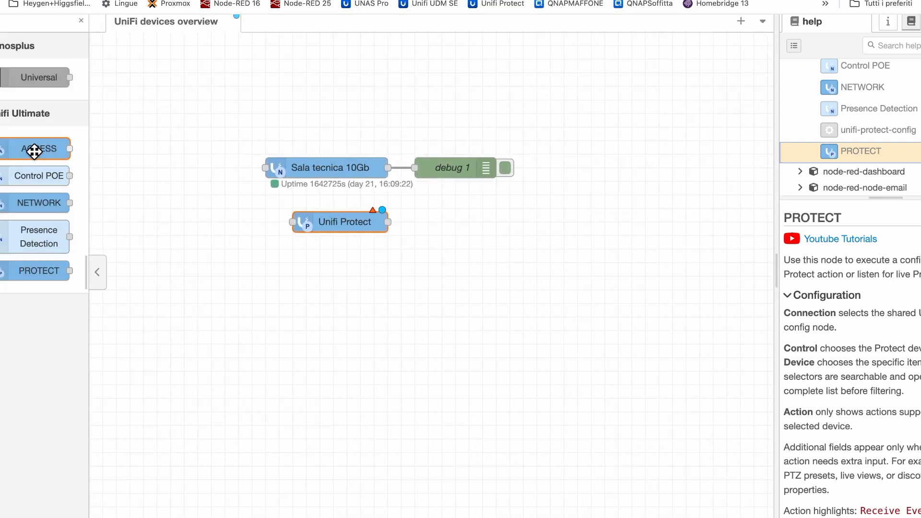
# Add an ACCESS node below the Unifi Protect node and set it to control the Ingresso pedonale door.
pyautogui.moveTo(33, 150); pyautogui.dragTo(345, 263)
pyautogui.doubleClick(345, 263)
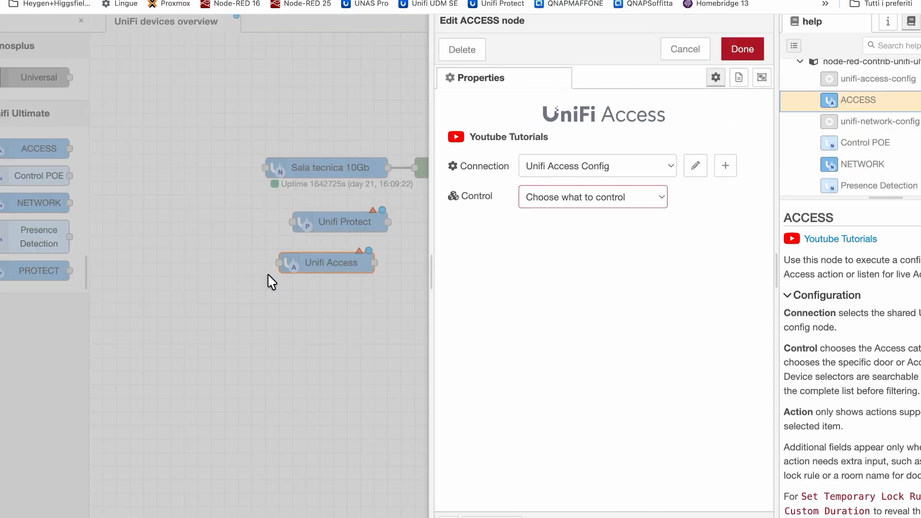
pyautogui.click(564, 197)
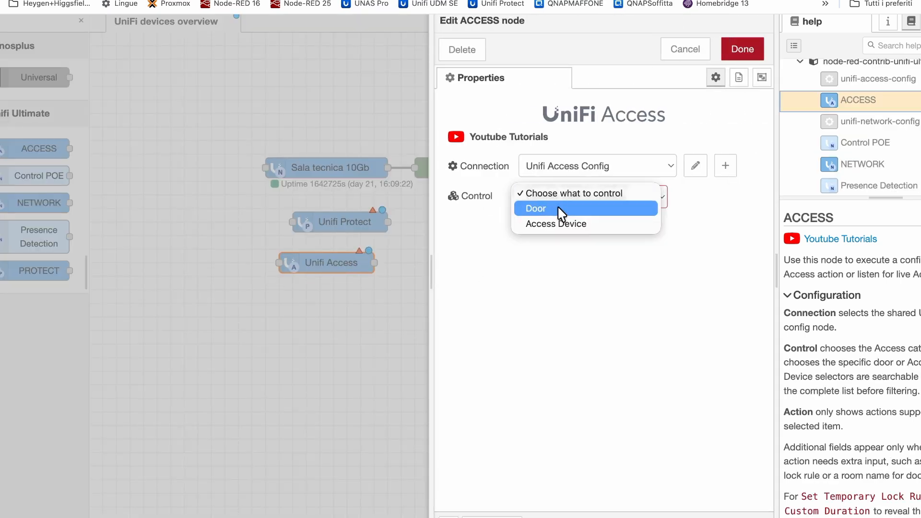
pyautogui.click(561, 209)
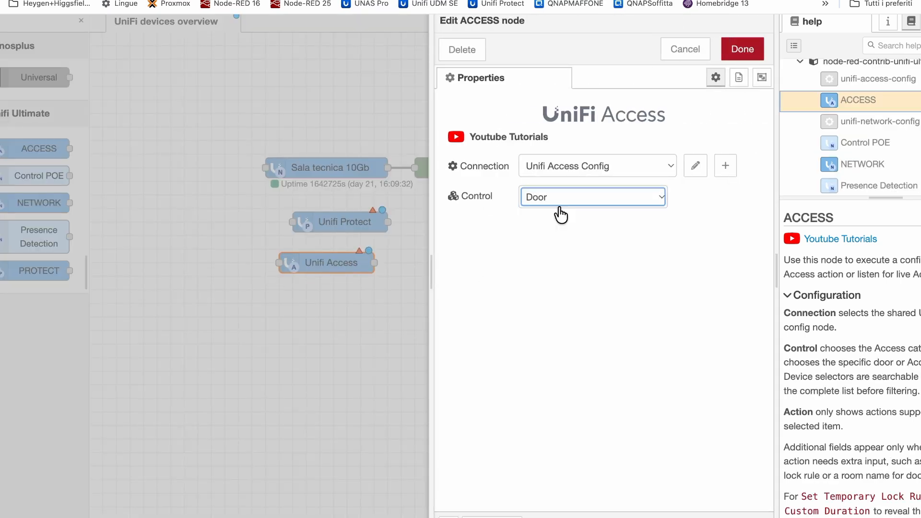
pyautogui.click(555, 227)
pyautogui.click(575, 246)
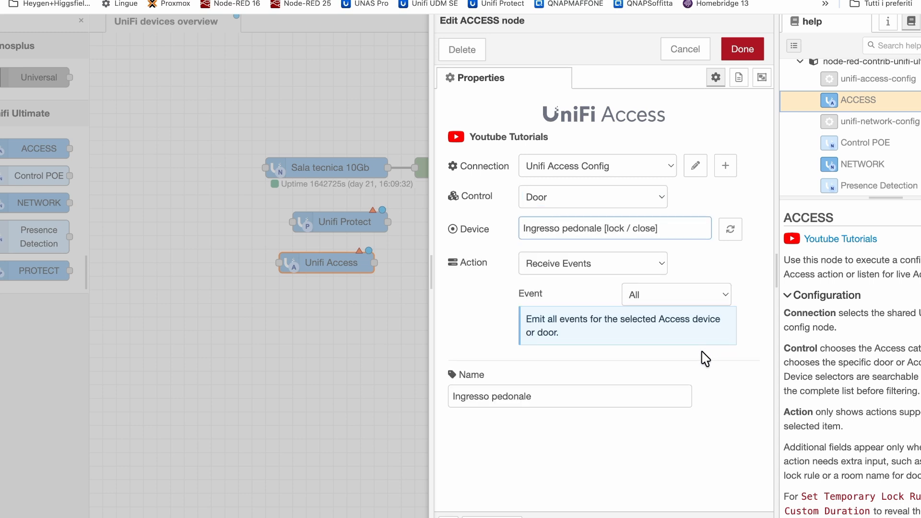
# Review the event types and actions offered for the Ingresso pedonale door, then discard the ACCESS node's edits.
pyautogui.click(661, 296)
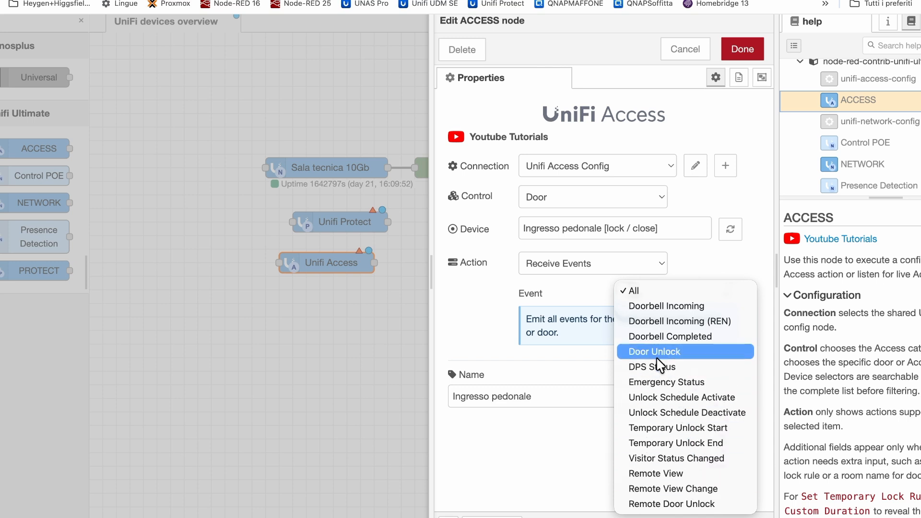
pyautogui.click(484, 338)
pyautogui.click(582, 269)
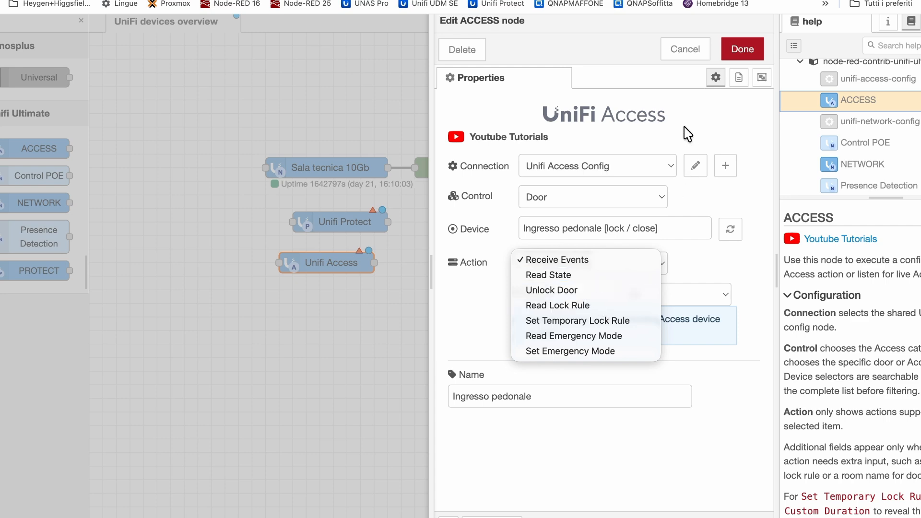
pyautogui.click(677, 52)
pyautogui.click(677, 52)
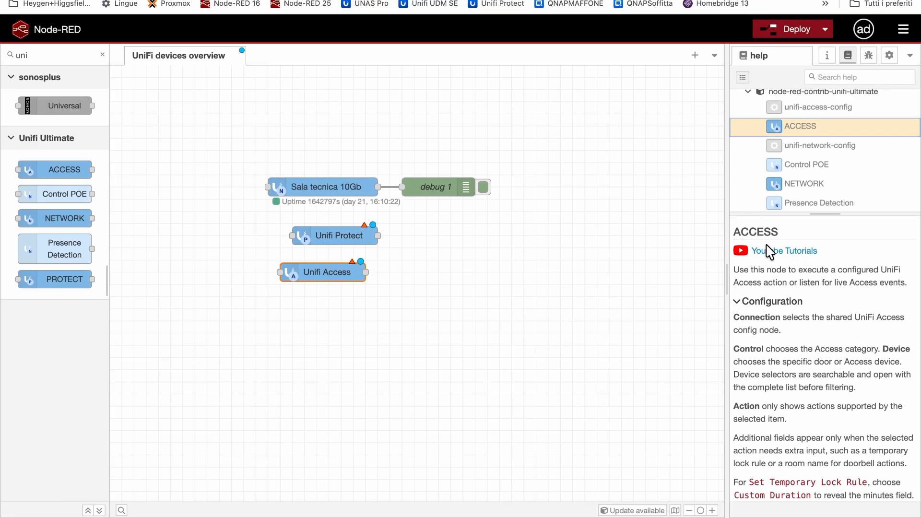
# Open the YouTube tutorials linked in the ACCESS node's help and look over the video page and its Unifi Ultimate playlist.
pyautogui.click(769, 253)
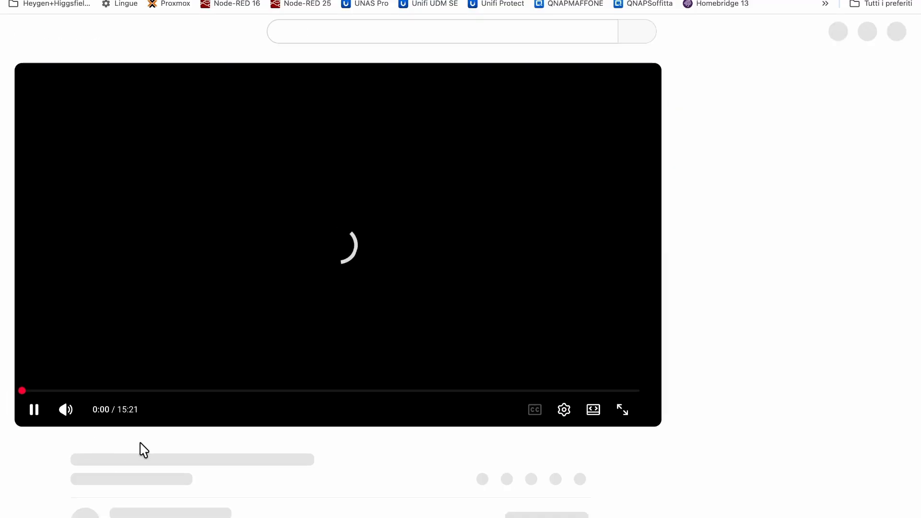
pyautogui.scroll(-2, 154, 448)
pyautogui.scroll(-4, 154, 448)
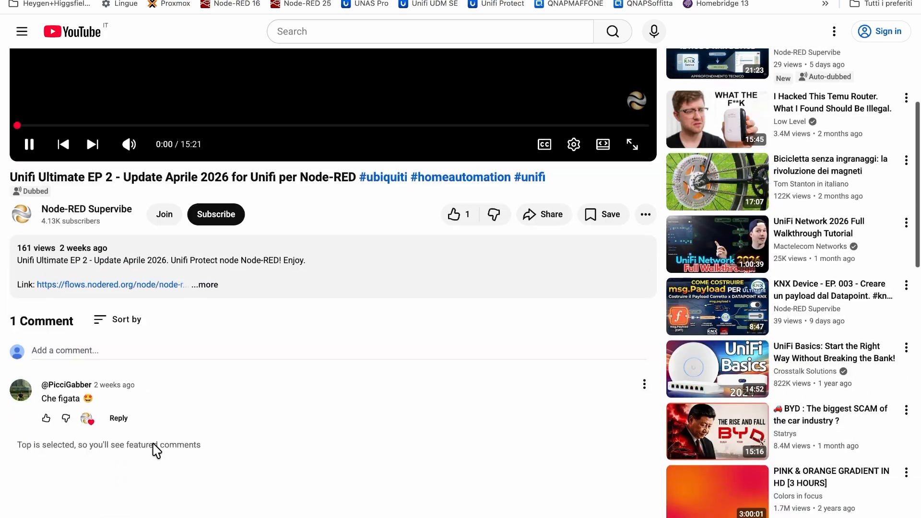
pyautogui.scroll(6, 155, 449)
pyautogui.scroll(1, 155, 451)
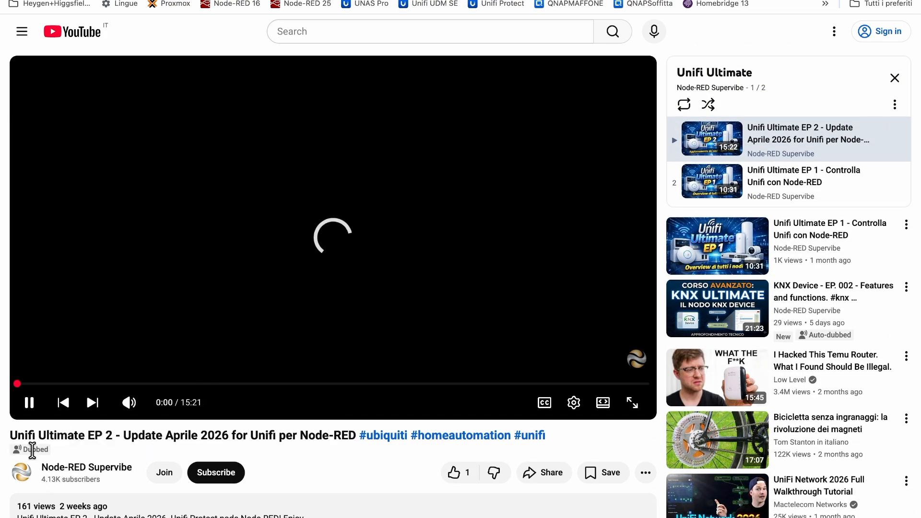
pyautogui.scroll(-3, 353, 437)
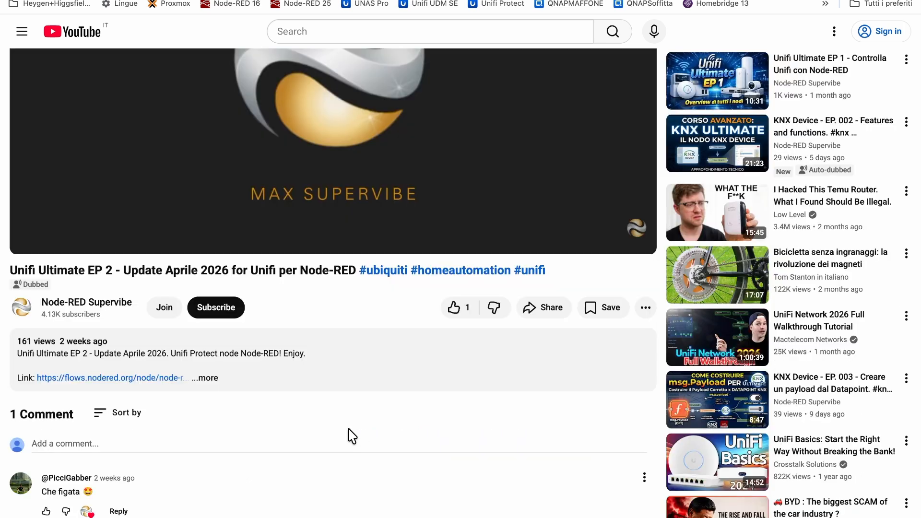
# Expand the video's description and open its flows.nodered.org link to the node package page.
pyautogui.click(206, 379)
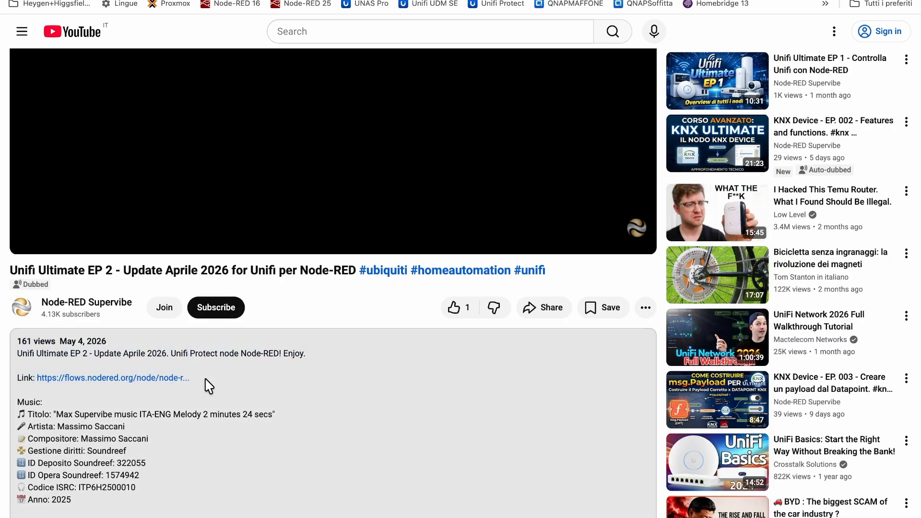
pyautogui.scroll(-1, 192, 414)
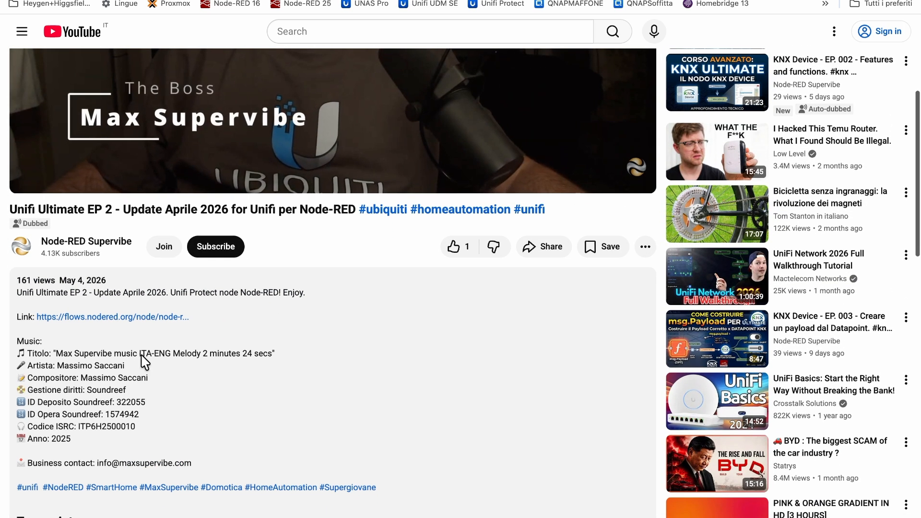
pyautogui.click(127, 318)
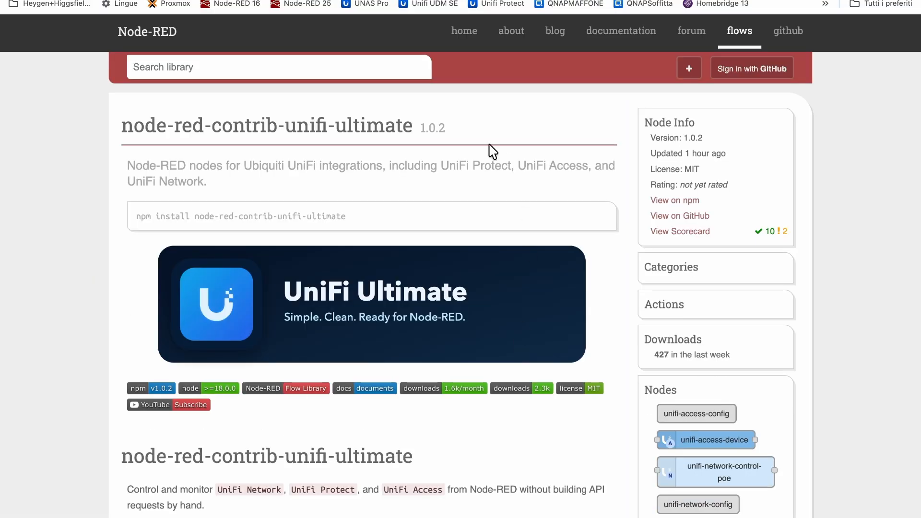
# Read through the node-red-contrib-unifi-ultimate documentation, from installation and quick start to the Protect and Access uses, outputs and output examples.
pyautogui.scroll(-2, 588, 363)
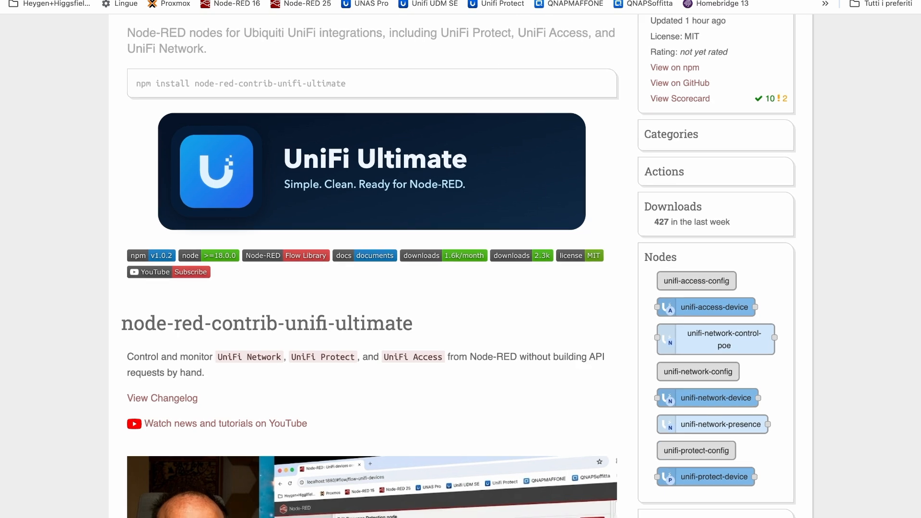
pyautogui.hotkey('ctrl', 'shift', 'Tab')
pyautogui.hotkey('ctrl', 'Tab')
pyautogui.scroll(-5, 535, 294)
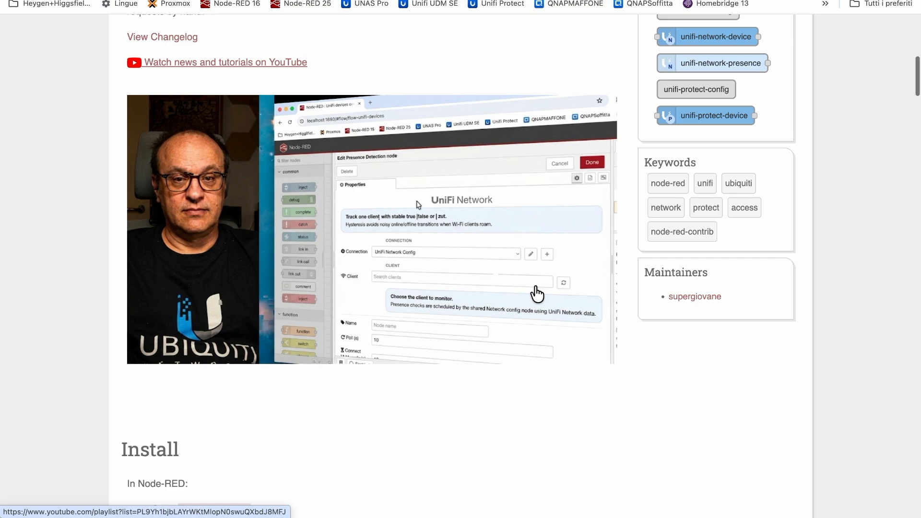
pyautogui.scroll(-5, 311, 364)
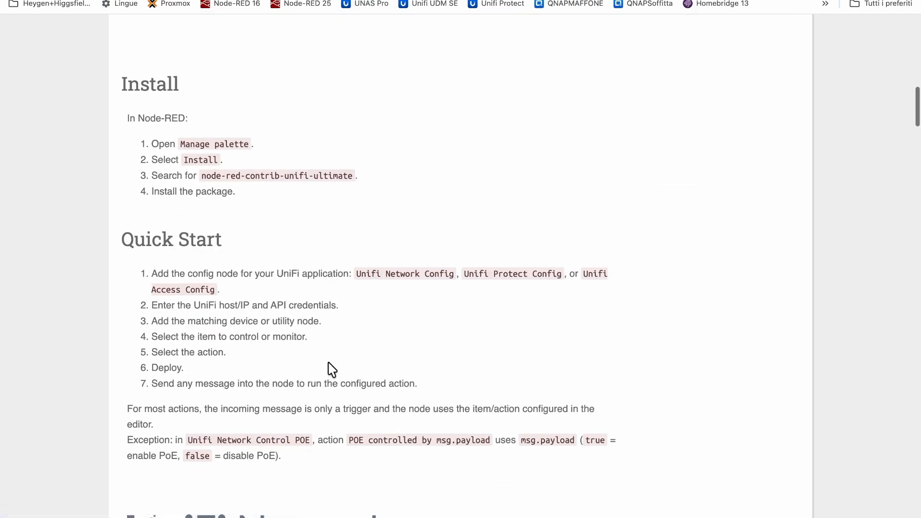
pyautogui.scroll(-8, 329, 369)
pyautogui.scroll(-15, 330, 365)
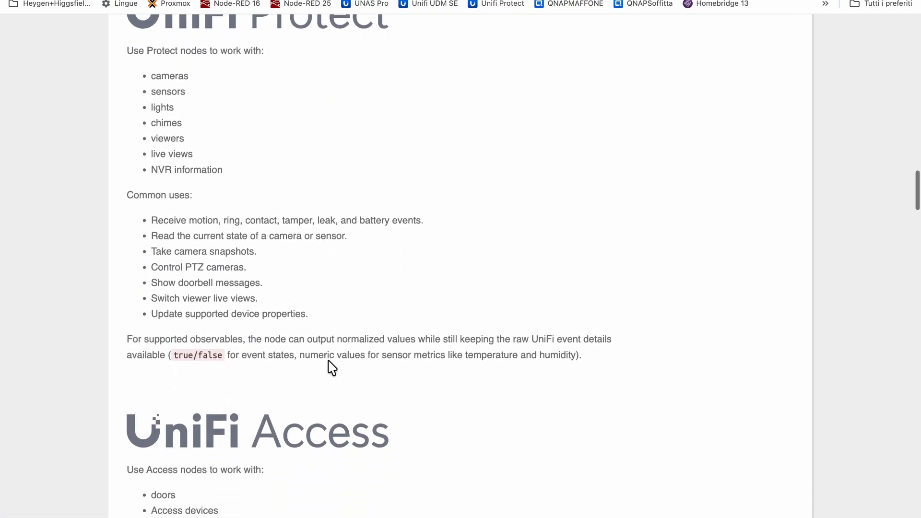
pyautogui.scroll(-11, 328, 359)
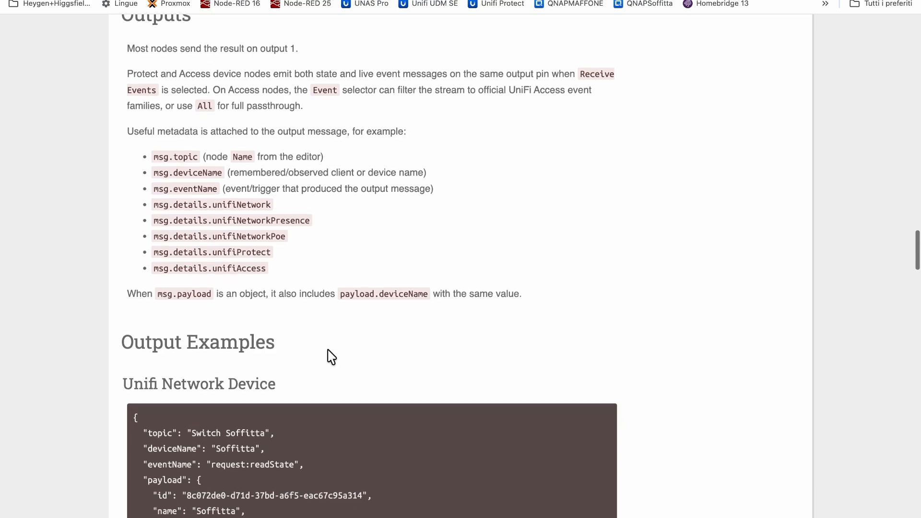
pyautogui.scroll(-3, 331, 357)
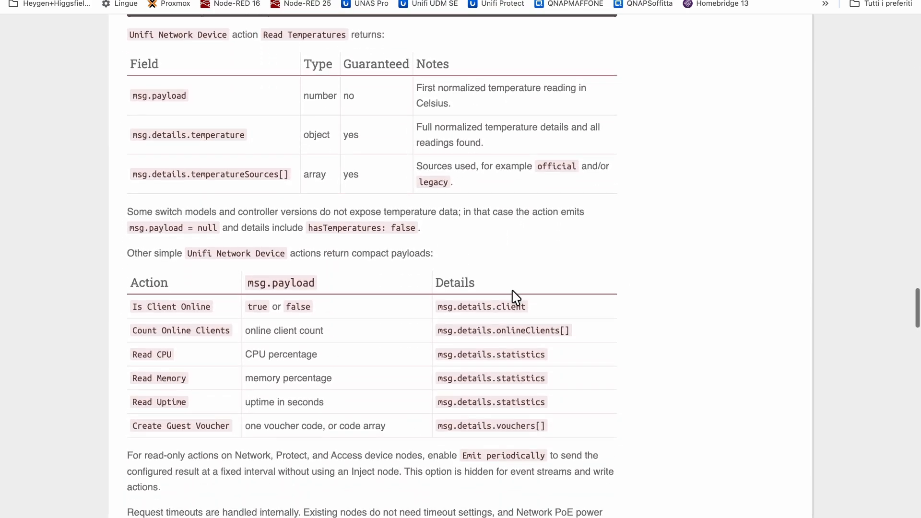